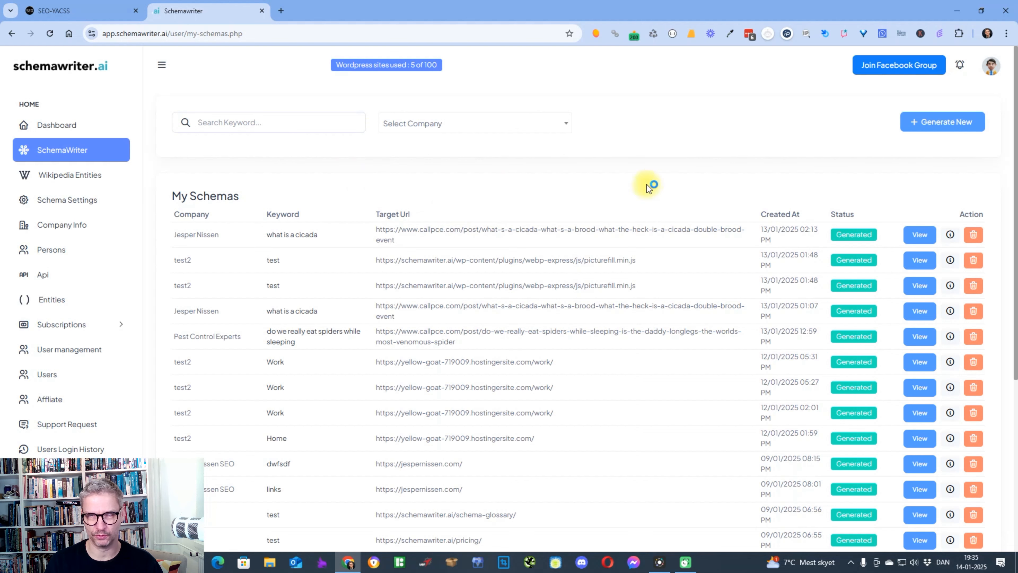
View the sitemap URLs stored for the first company in the company list.
click(66, 226)
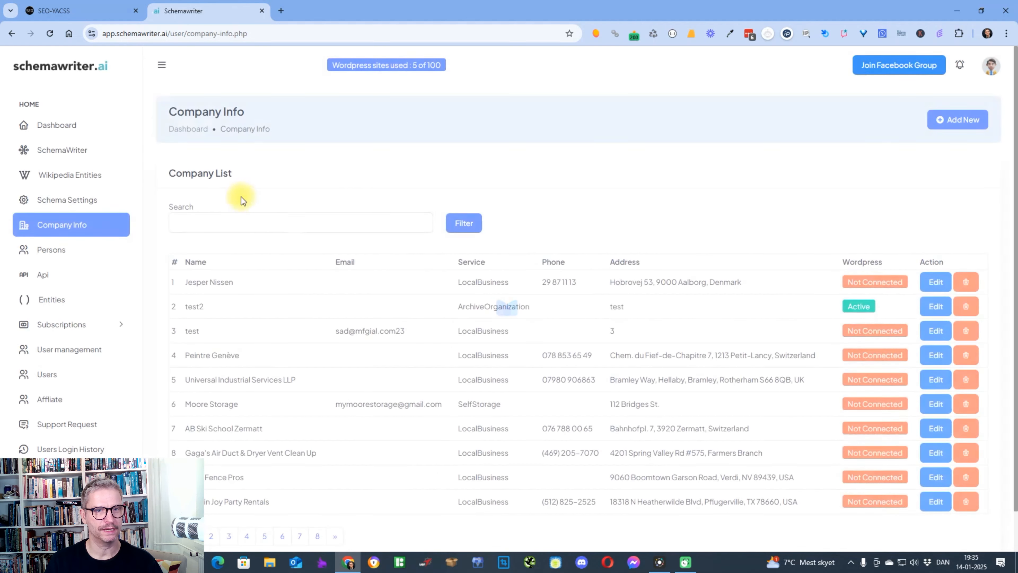
click(936, 282)
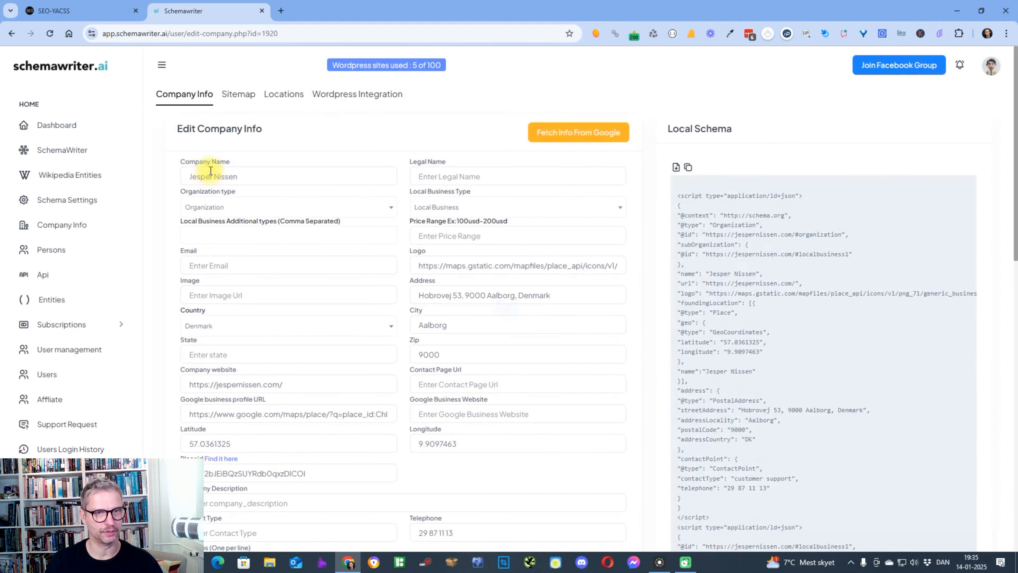
click(238, 96)
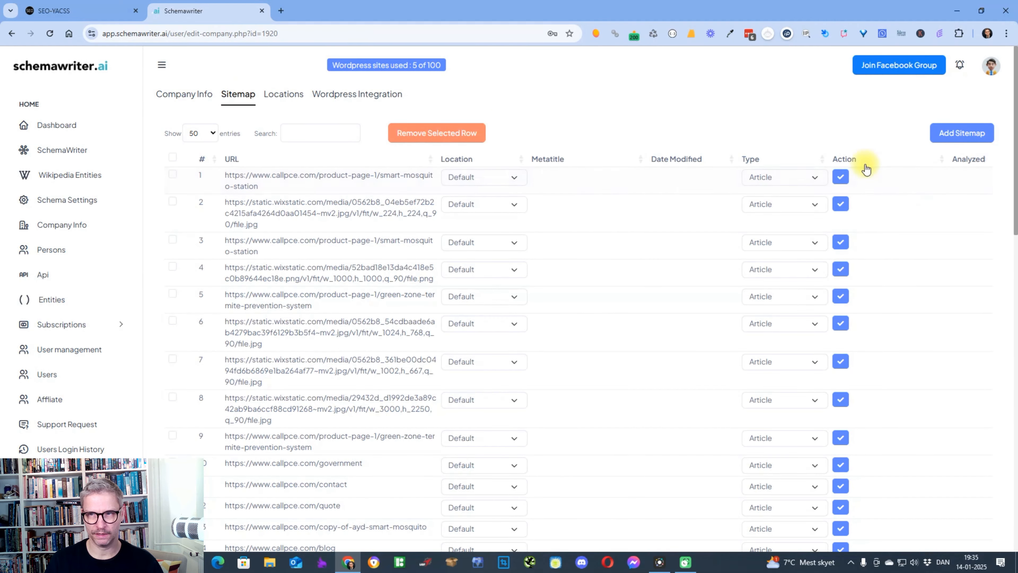
Return to the SchemaWriter schema list and start generating a new schema report.
click(57, 149)
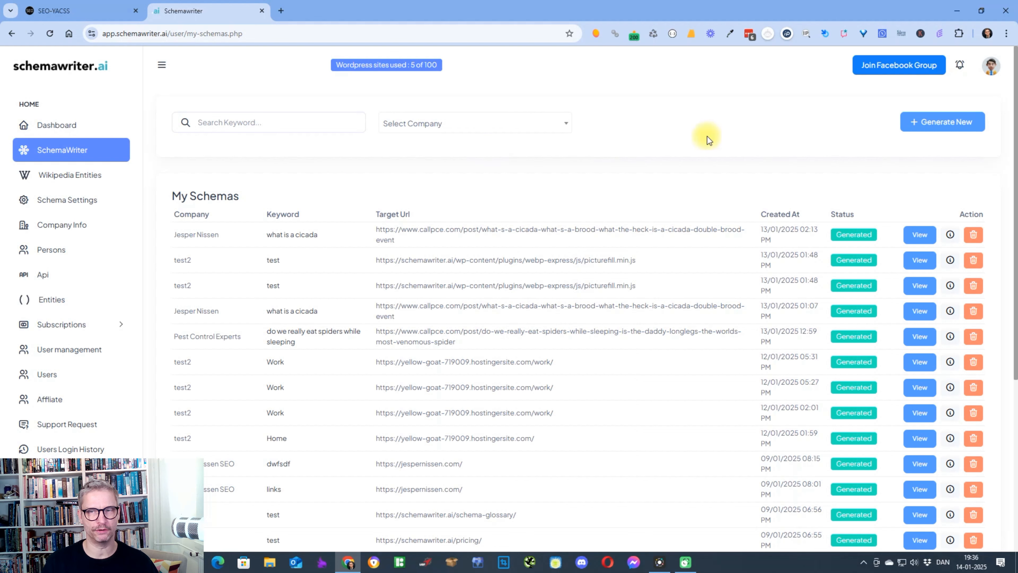
click(922, 121)
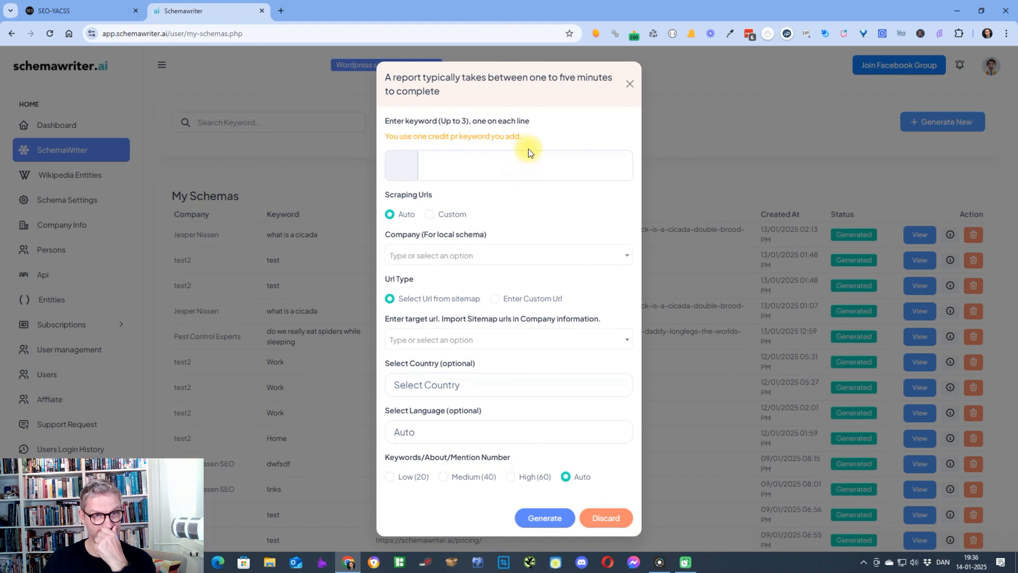
Open jespernissen.com in a new browser tab.
click(281, 10)
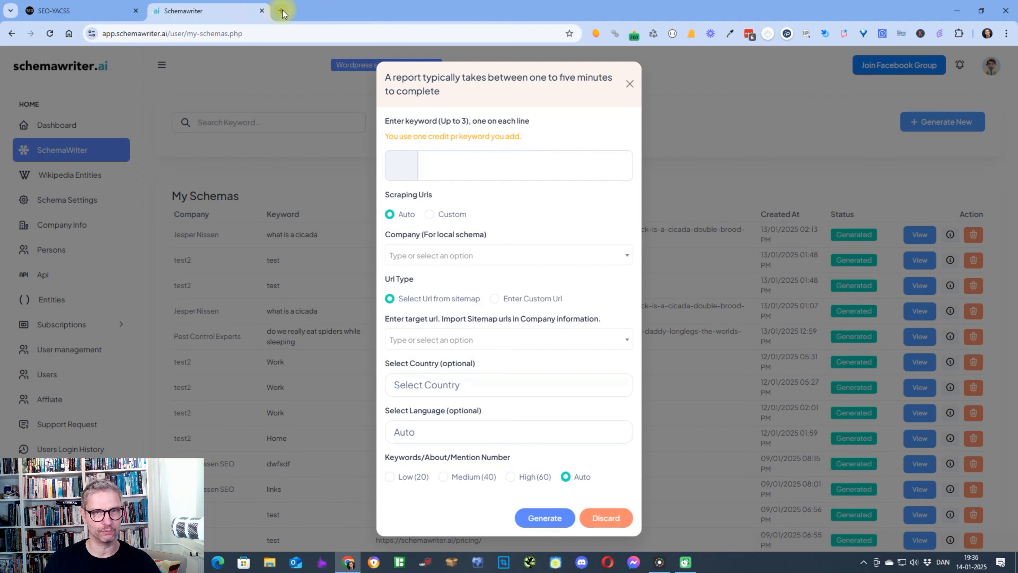
text(jespernissen.com)
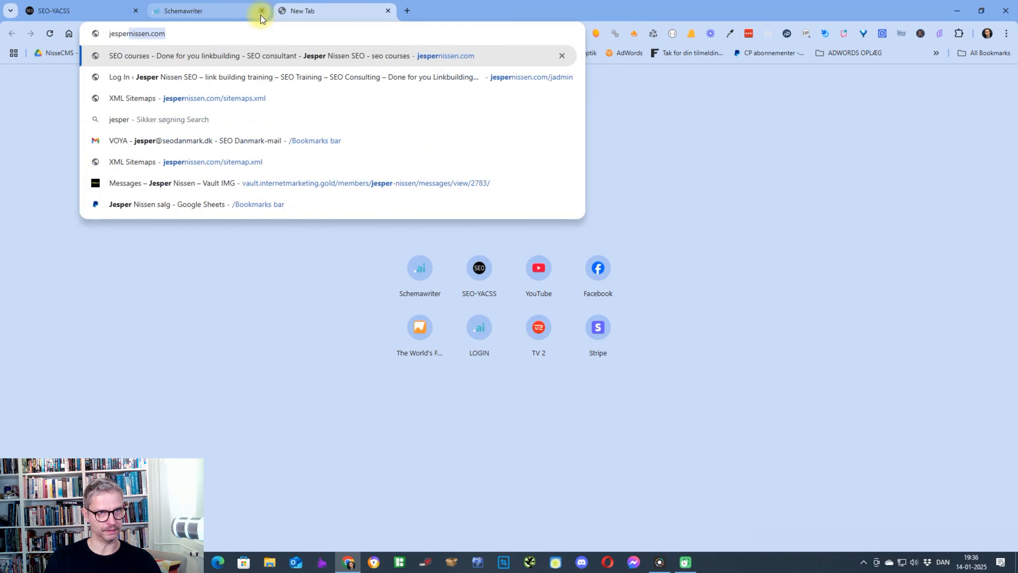
key(Return)
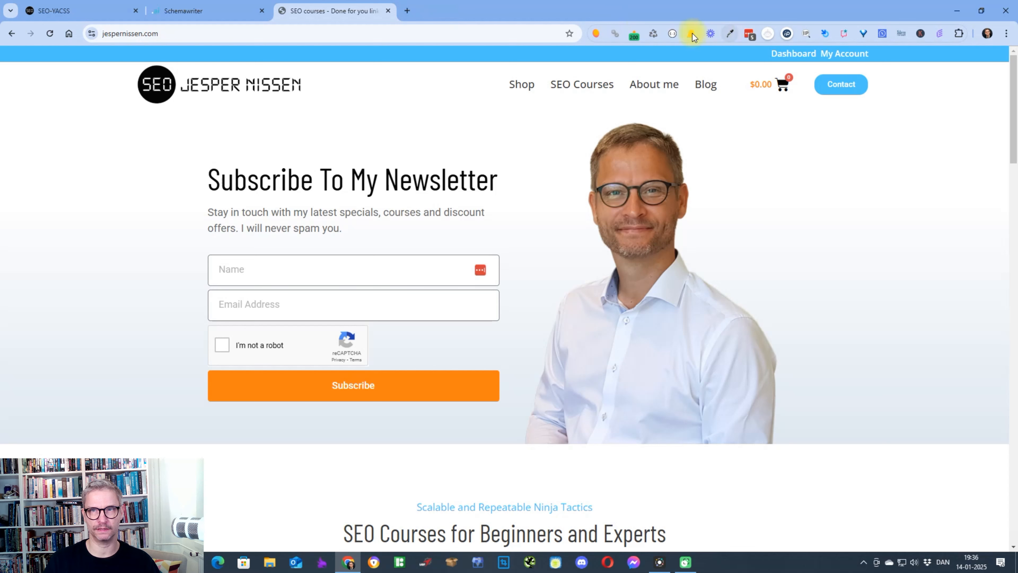
Check the site's United States ranking for the keyword "link building training" with the FatRank extension.
click(689, 34)
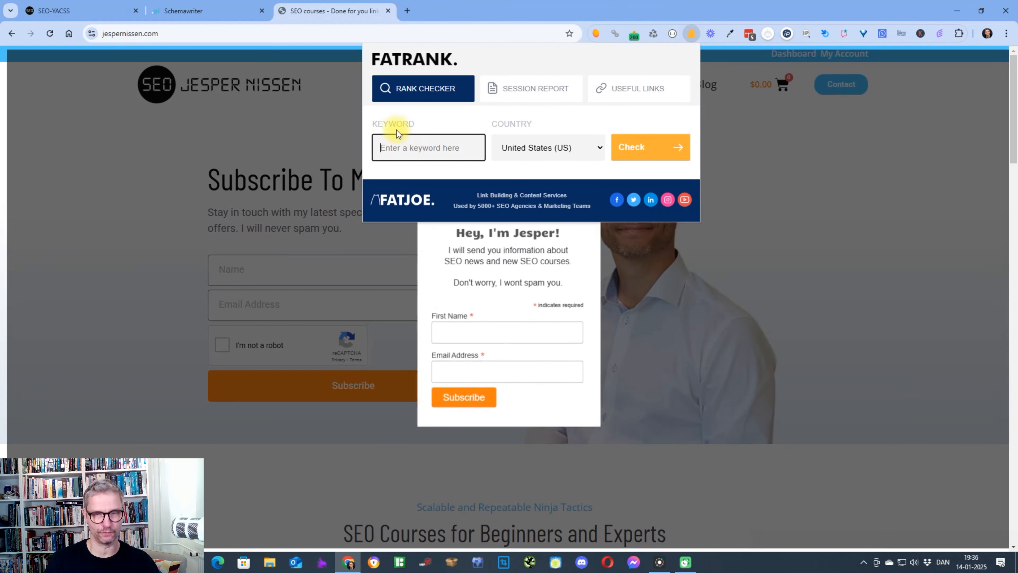
text(link building training)
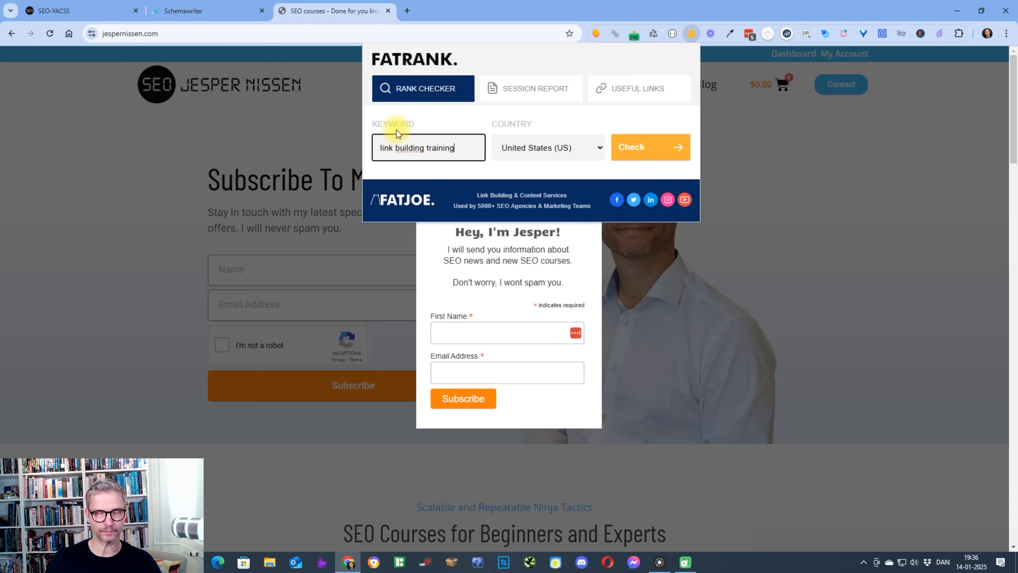
click(651, 156)
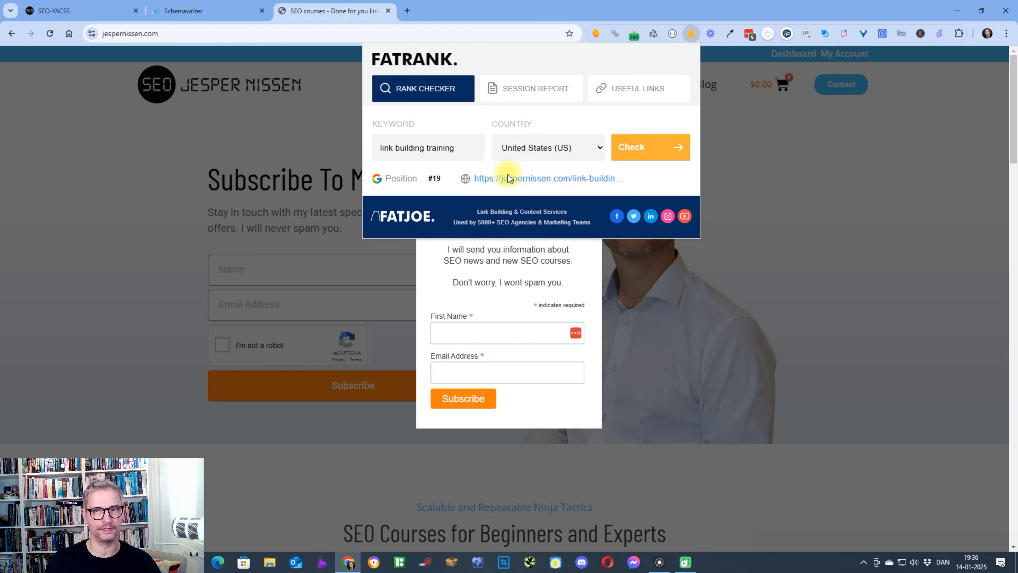
Open the page that ranks for the keyword, dismiss its newsletter popup, and select the page's full URL.
click(531, 179)
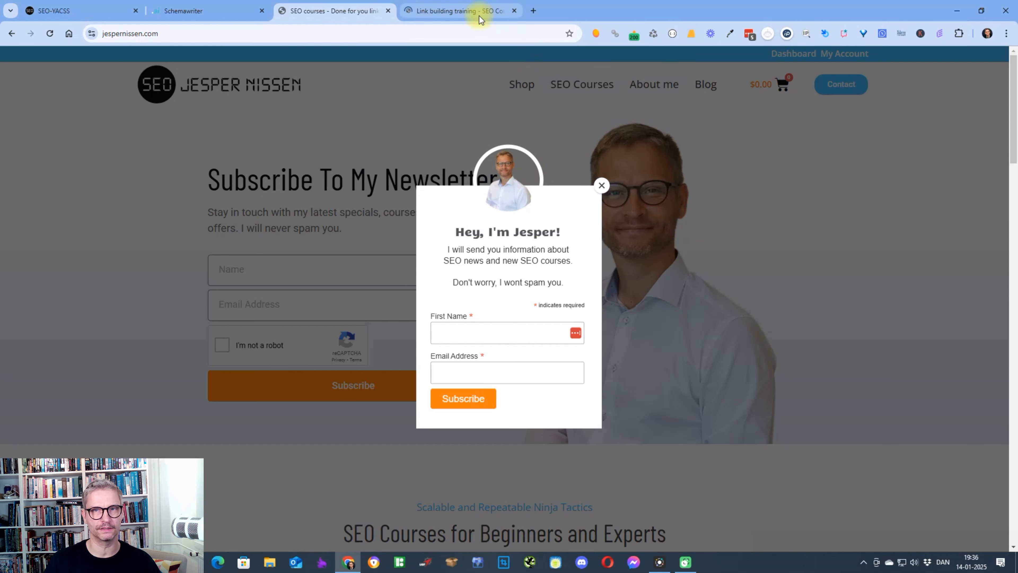
click(461, 11)
scroll(836, 179, down, 10)
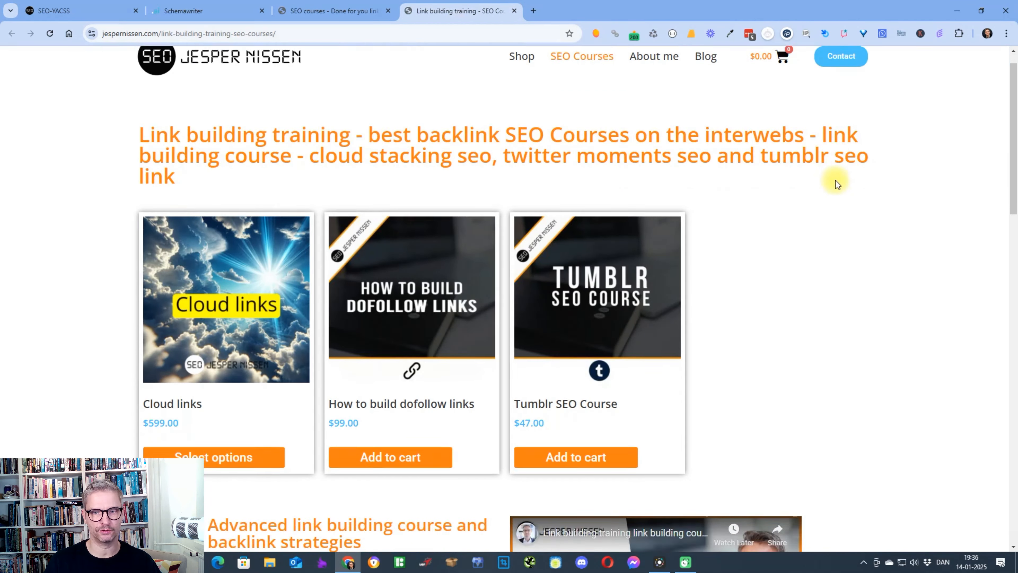
scroll(836, 176, up, 10)
click(600, 185)
click(348, 36)
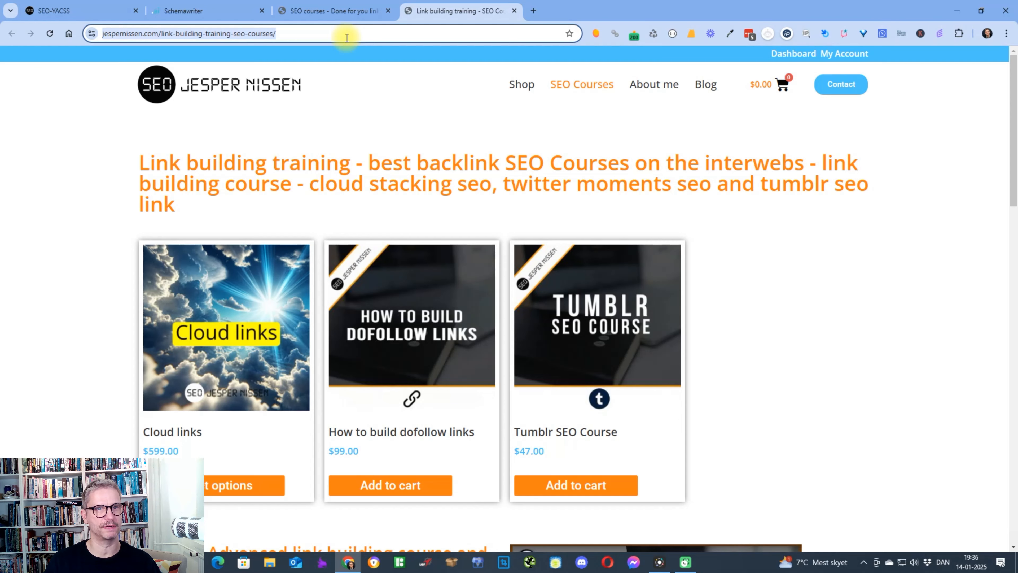
Switch back to Schemawriter and enter "link building training" as the keyword of the new report.
click(213, 11)
click(489, 161)
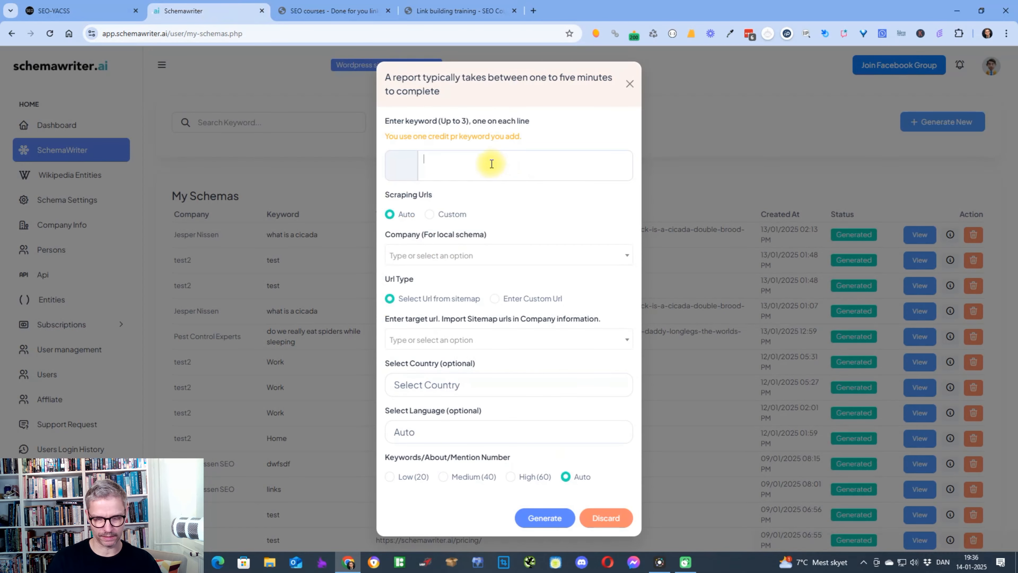
text(linnk)
key(BackSpace)
key(BackSpace)
text(k building )
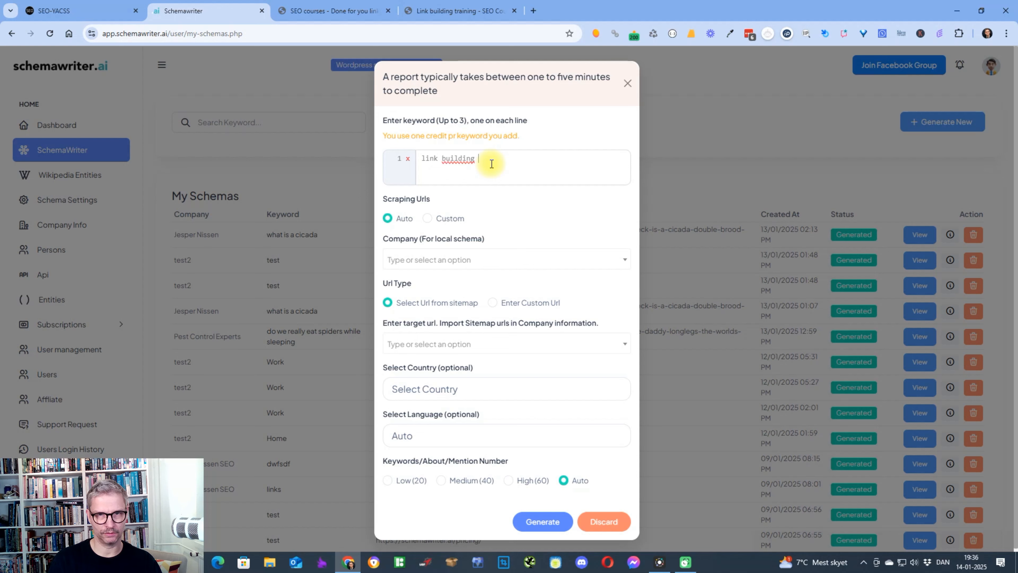
text(training)
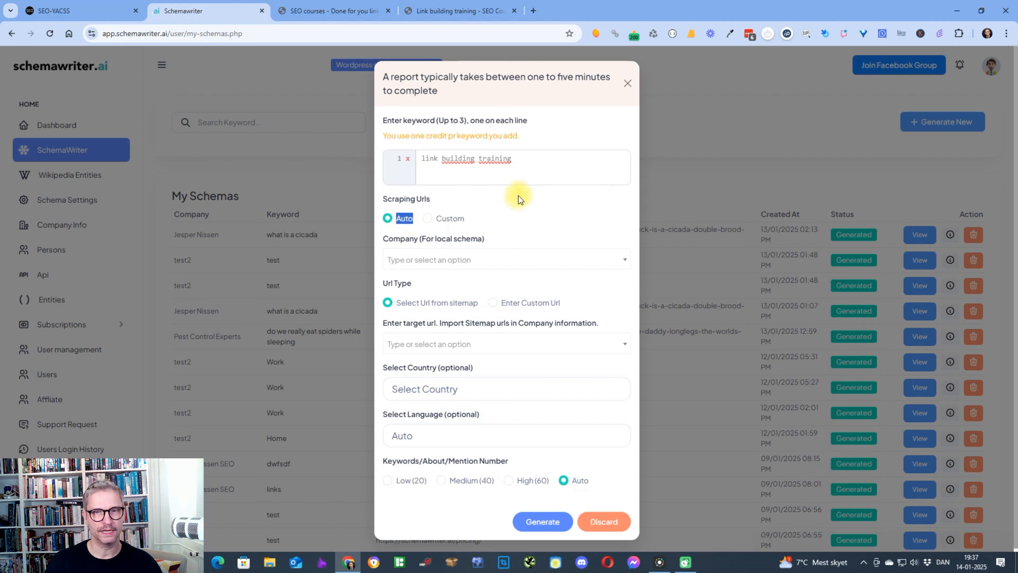
click(511, 202)
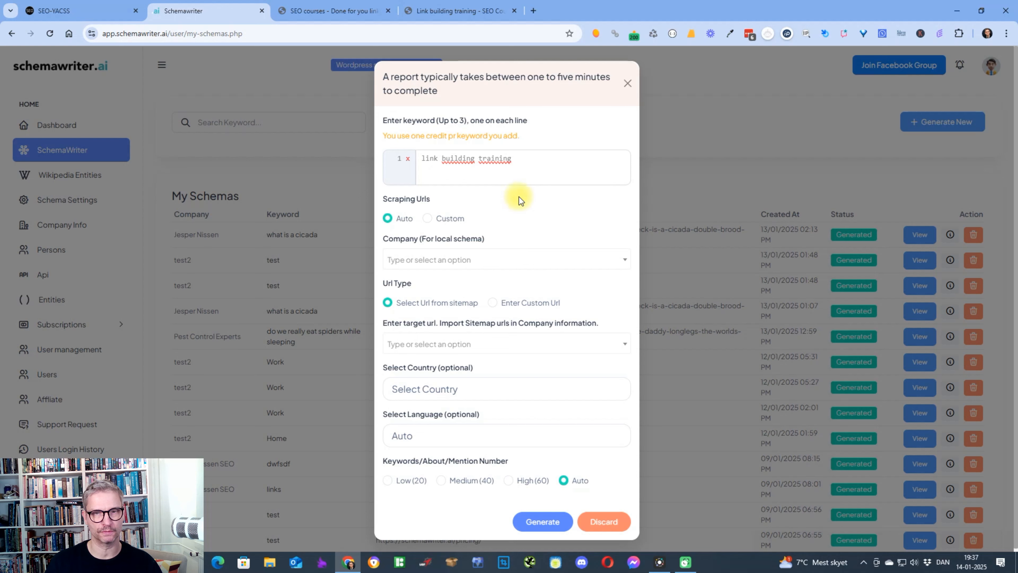
click(428, 219)
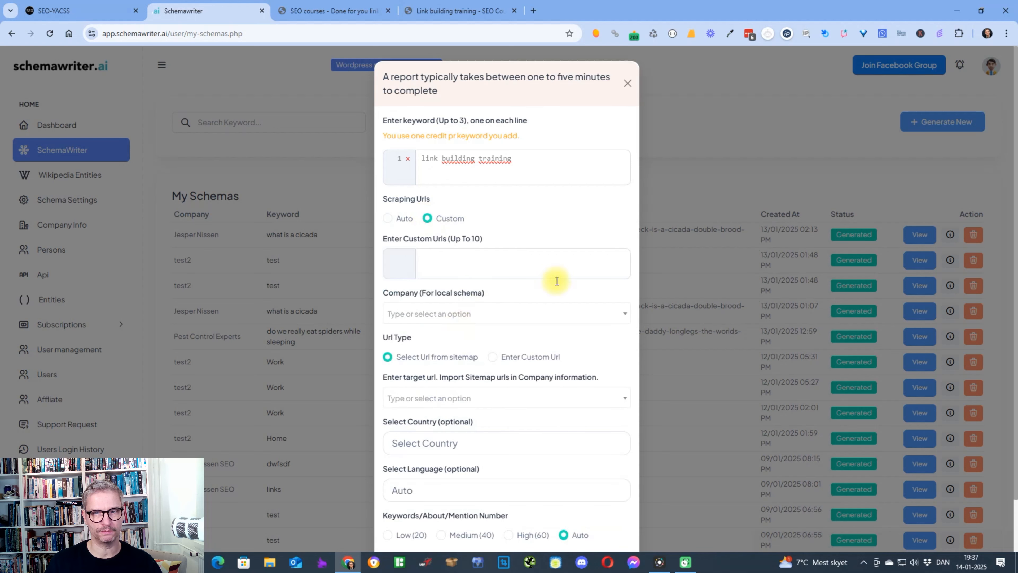
click(466, 255)
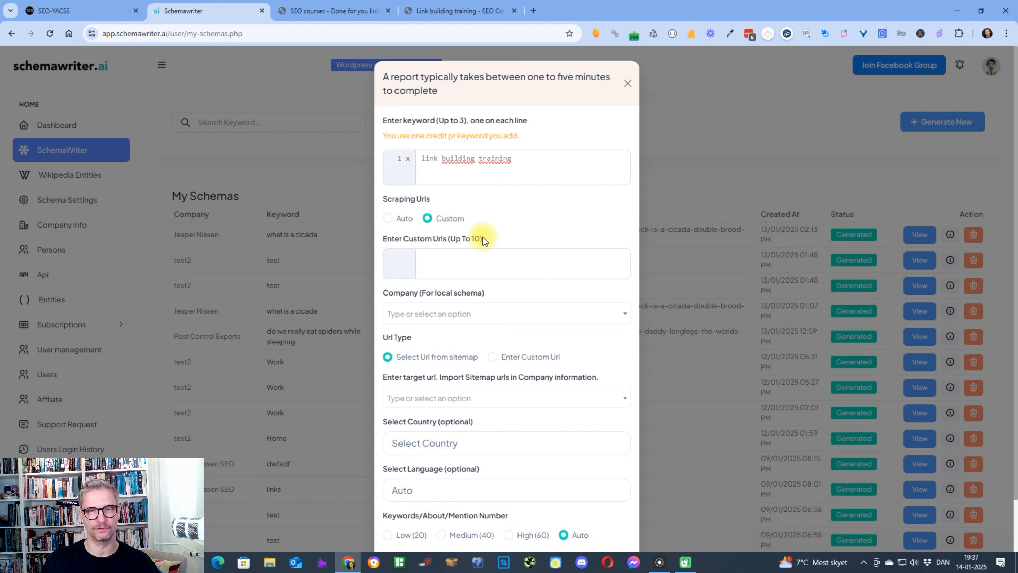
drag(493, 240, 366, 240)
click(480, 245)
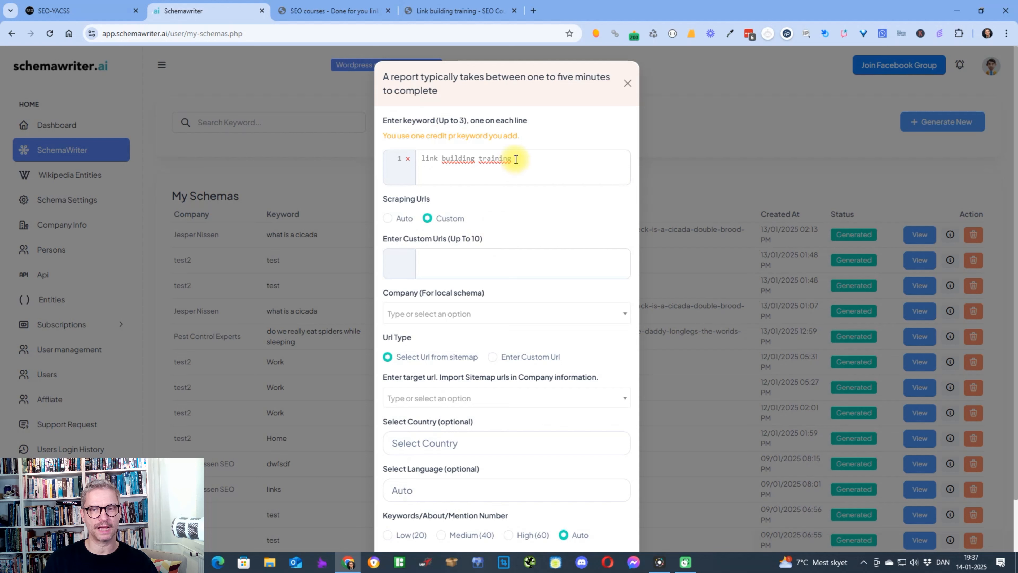
drag(516, 160, 421, 159)
click(547, 157)
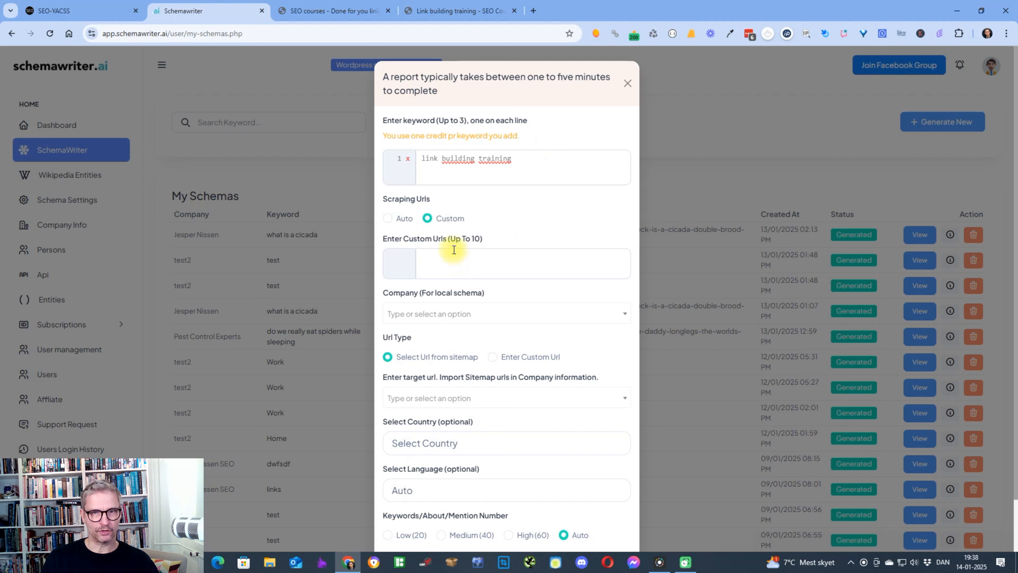
click(388, 219)
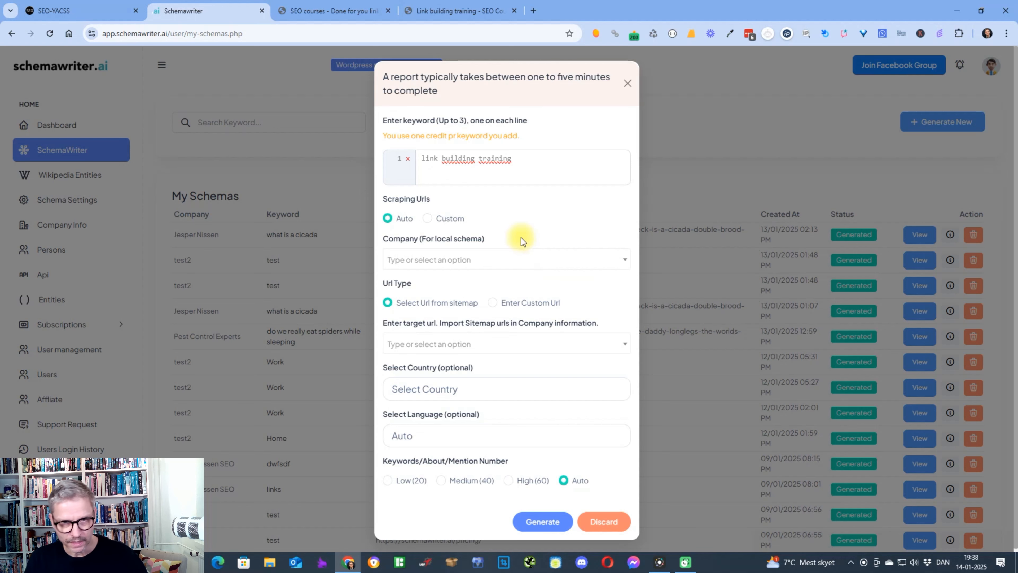
Choose Jesper Nissen SEO as the report's company for local schema.
click(520, 257)
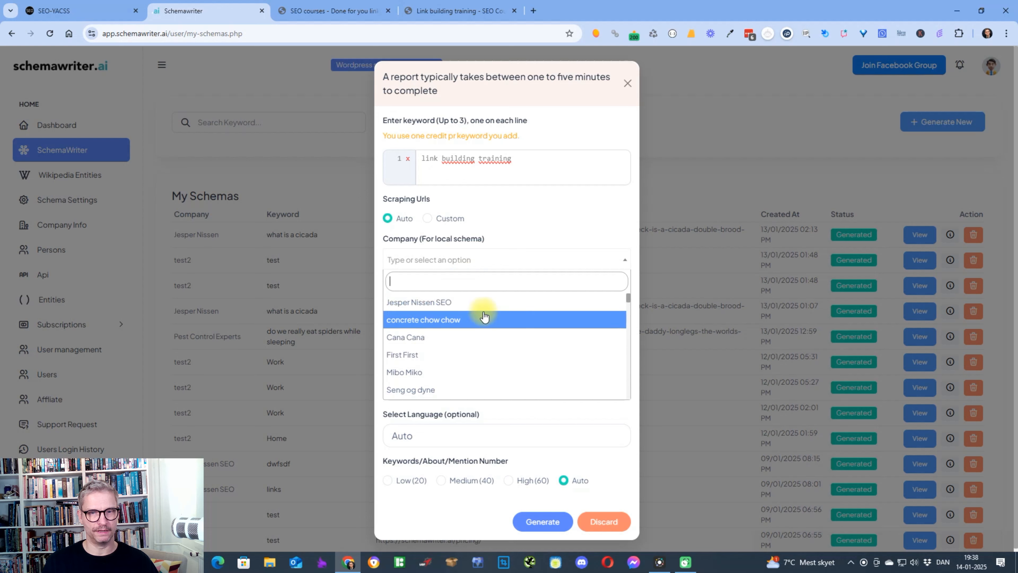
click(554, 226)
click(489, 264)
click(440, 303)
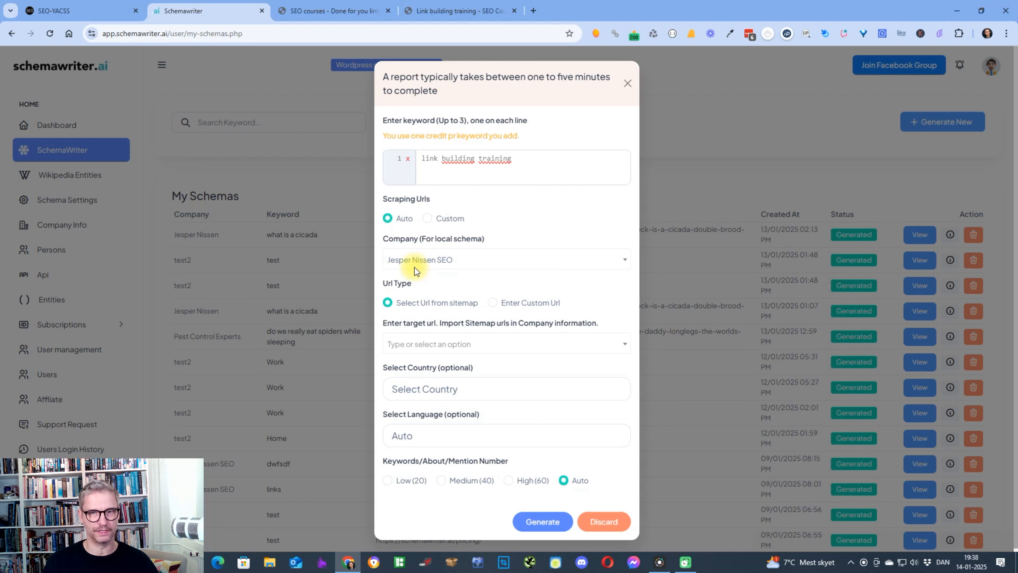
click(530, 260)
scroll(462, 349, down, 20)
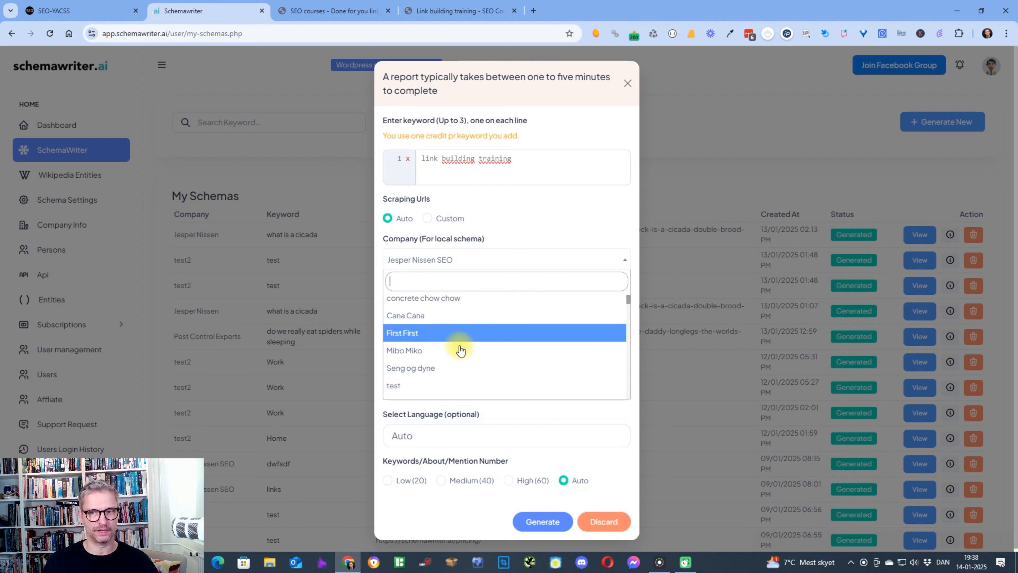
scroll(463, 355, up, 3)
scroll(443, 319, up, 15)
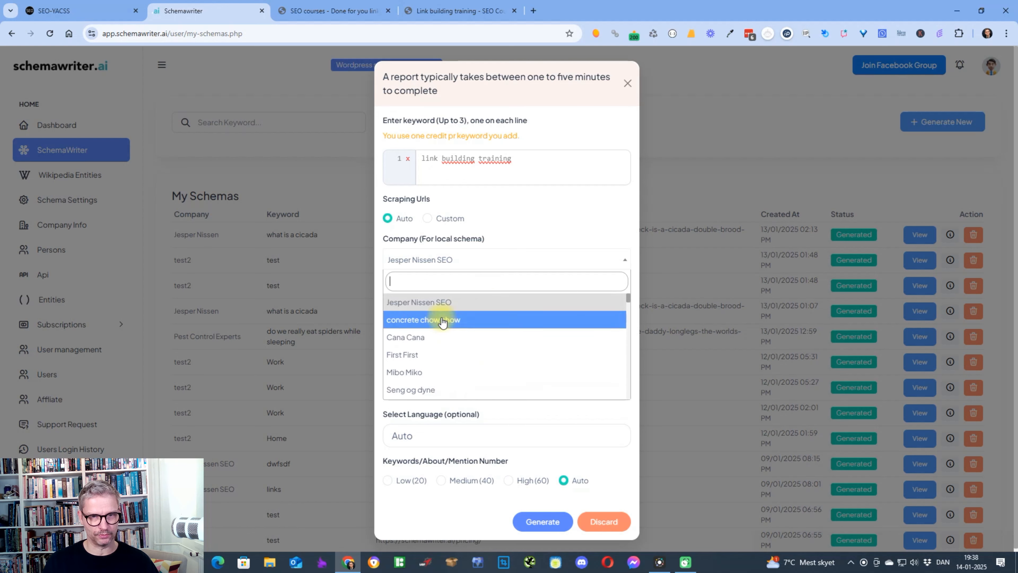
click(443, 299)
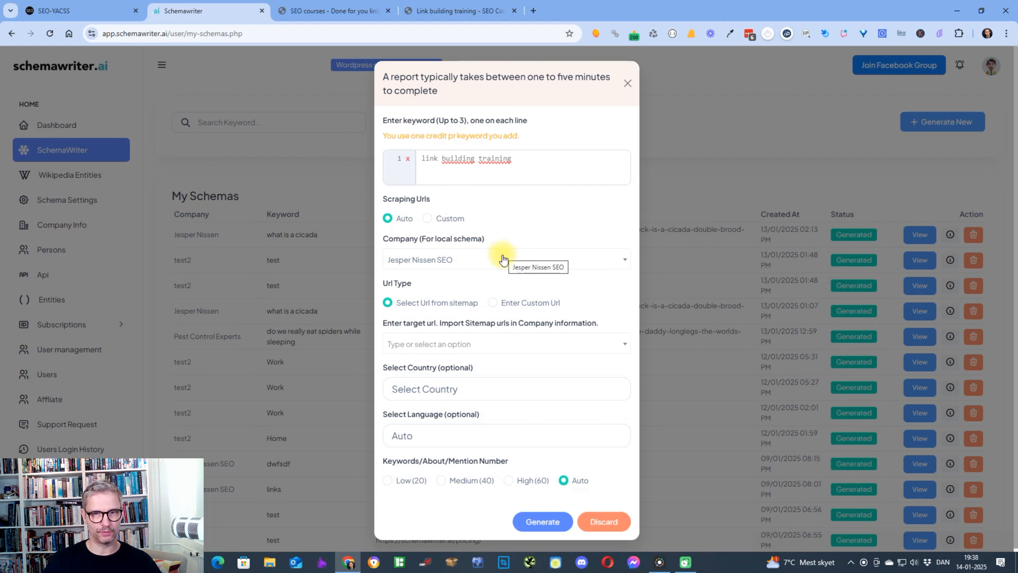
click(491, 303)
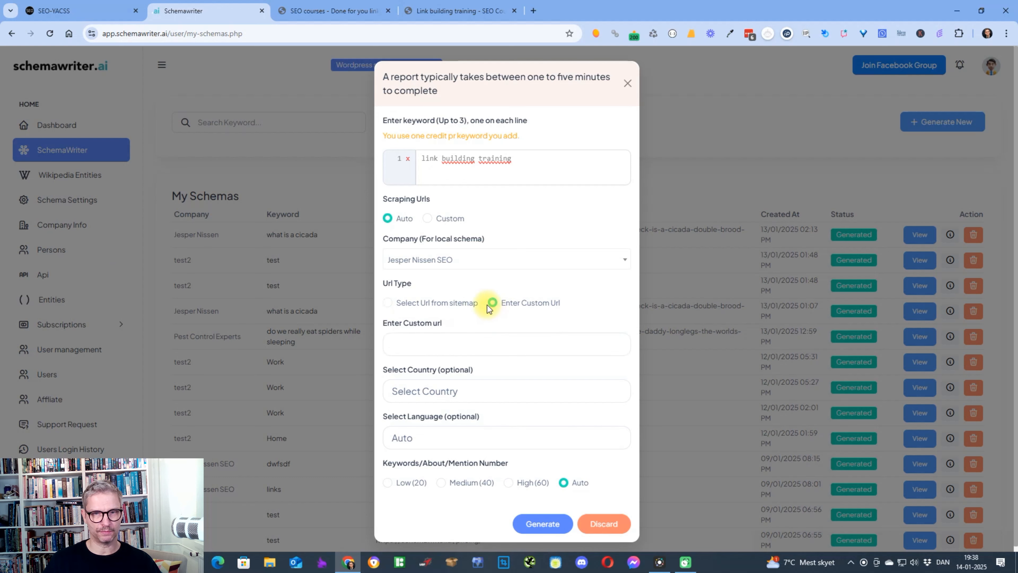
click(387, 303)
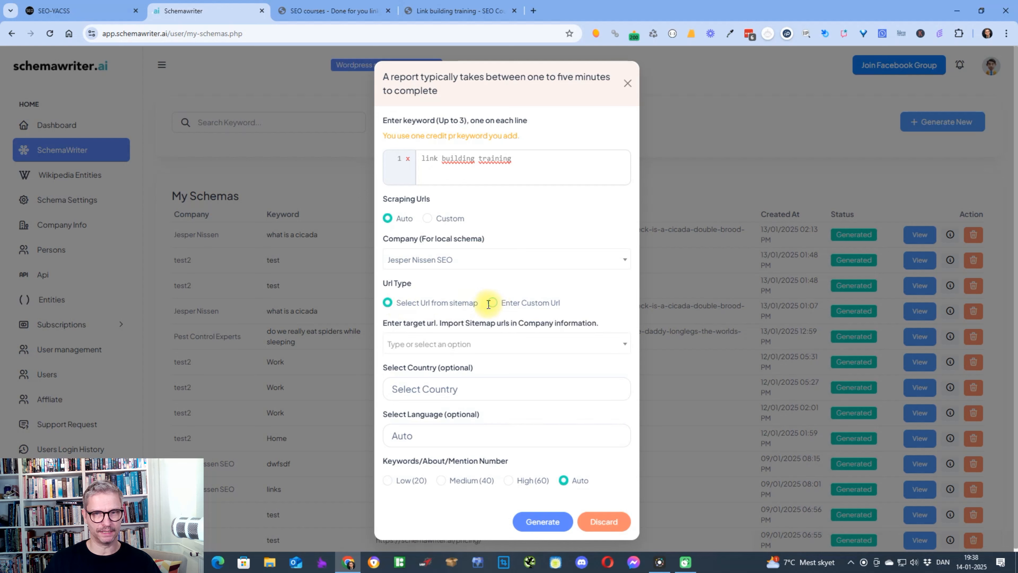
drag(479, 303, 395, 300)
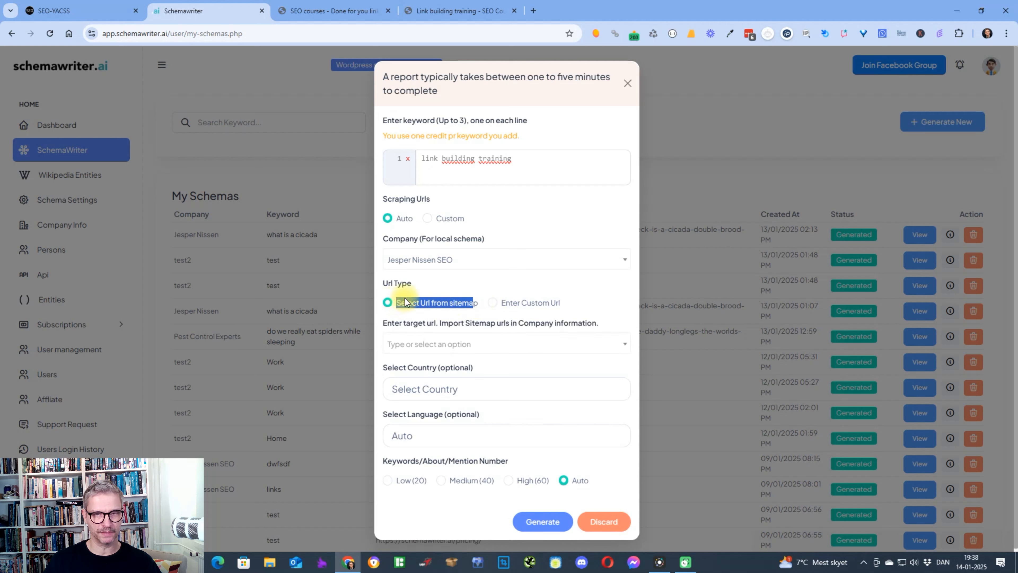
click(479, 303)
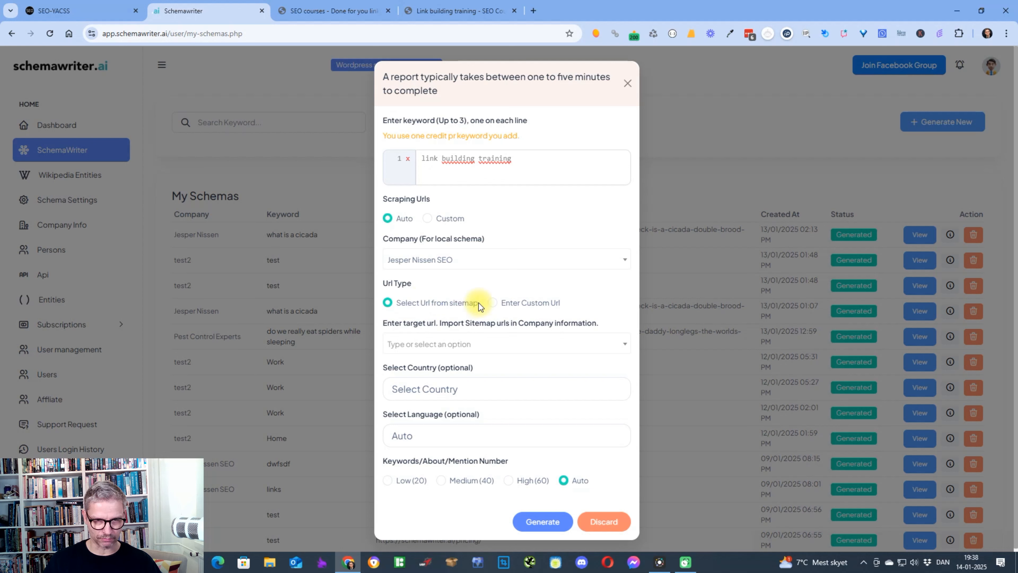
click(461, 345)
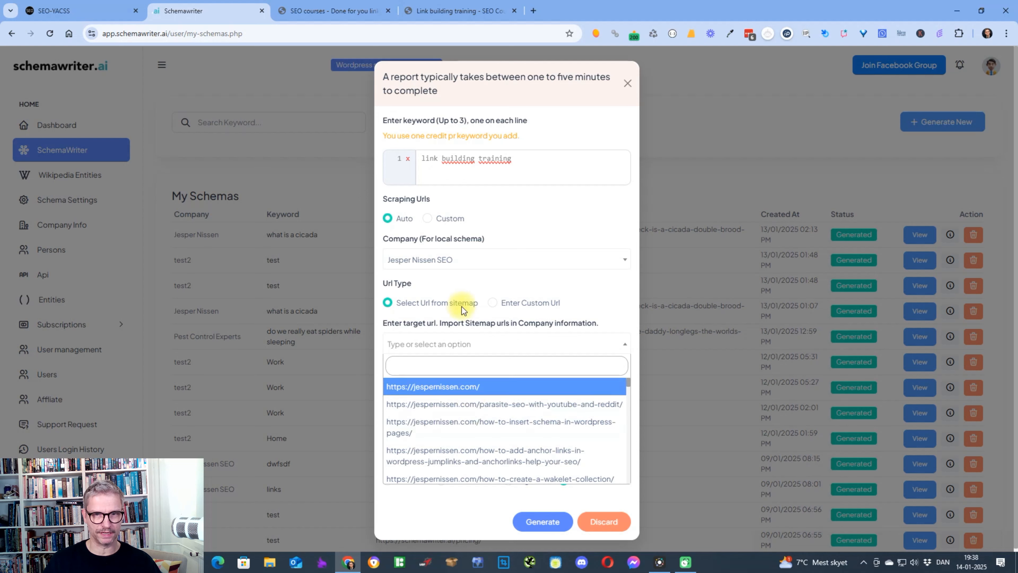
click(508, 281)
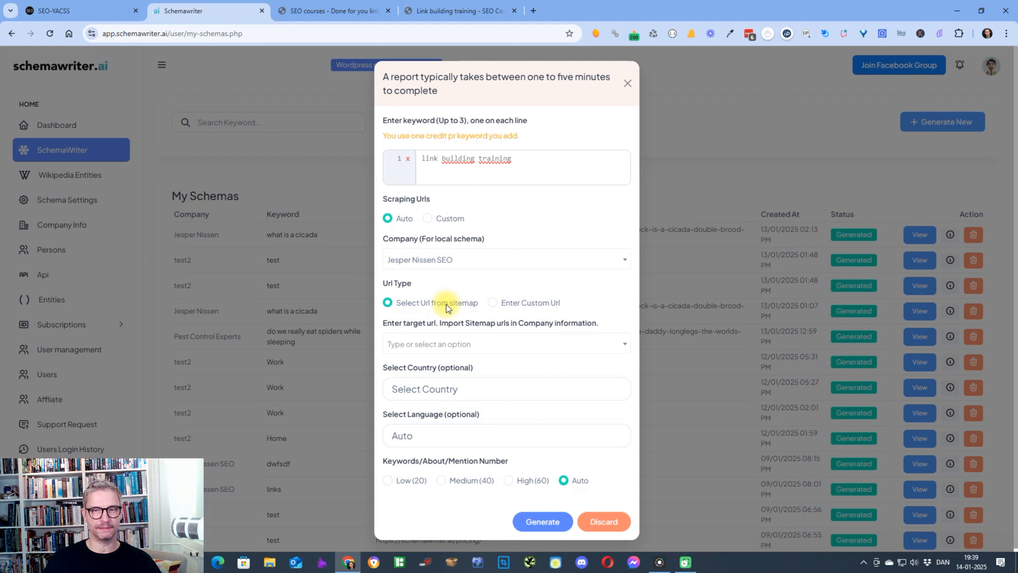
click(455, 342)
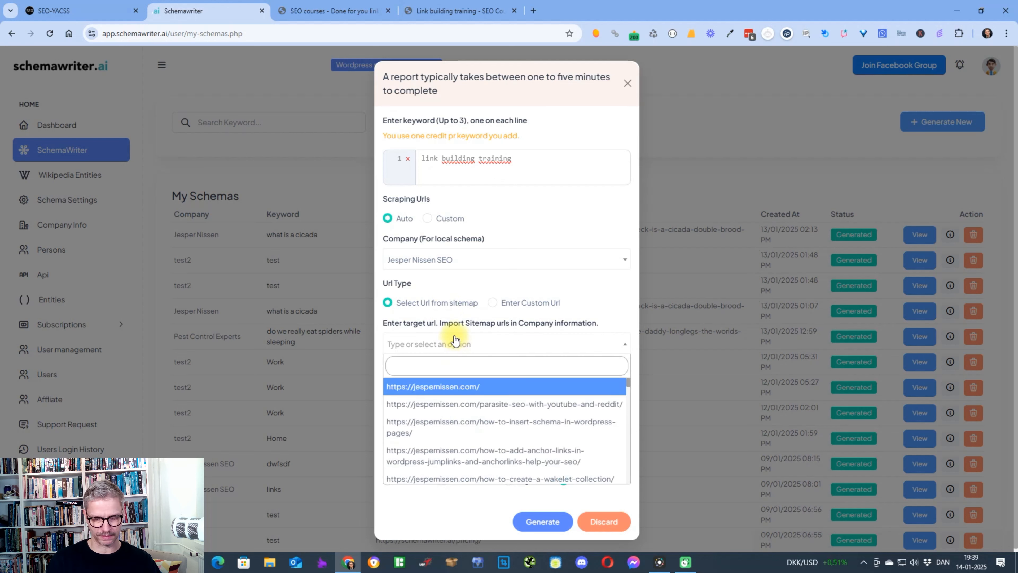
text(link-b)
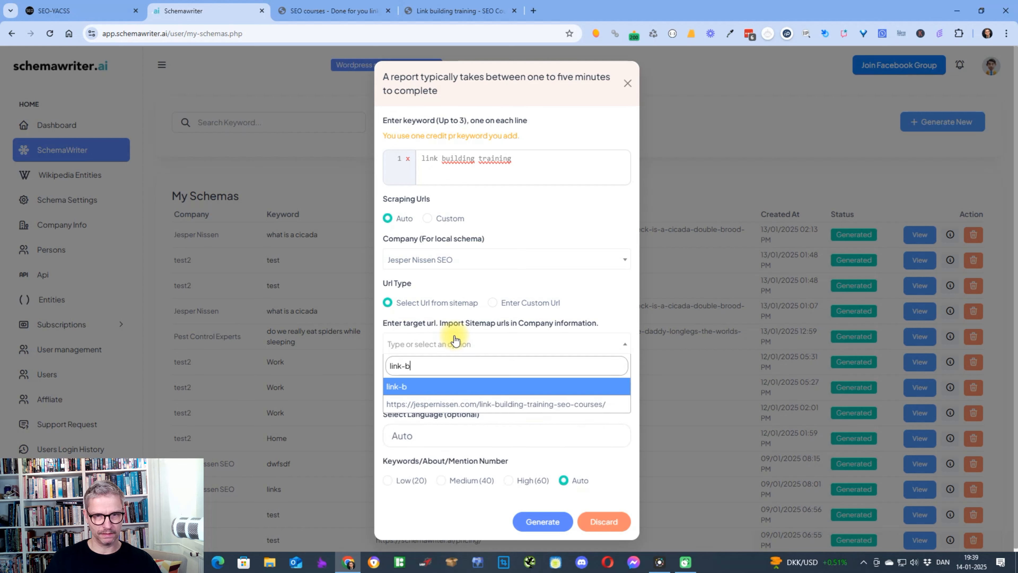
click(469, 404)
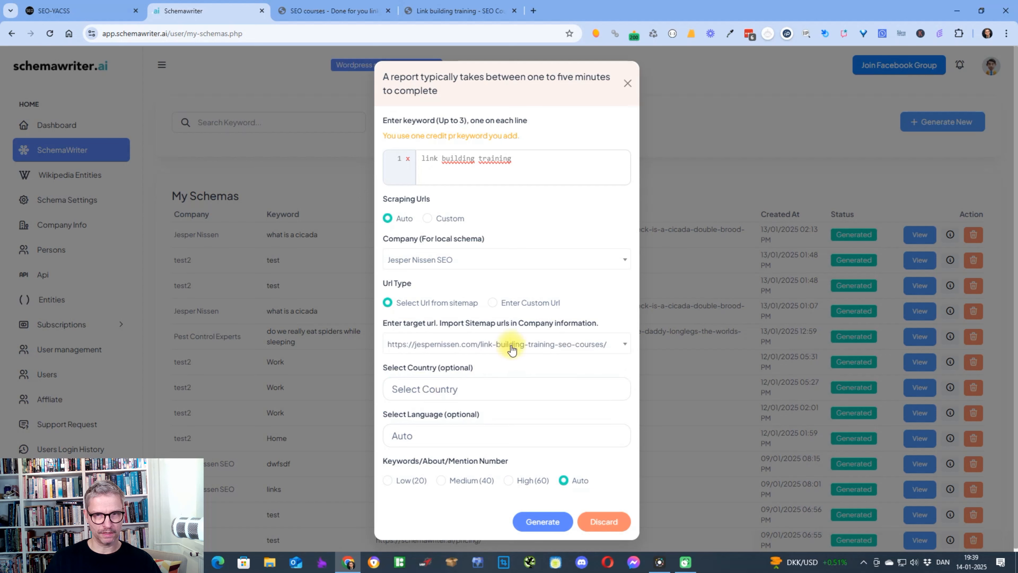
click(493, 304)
click(431, 348)
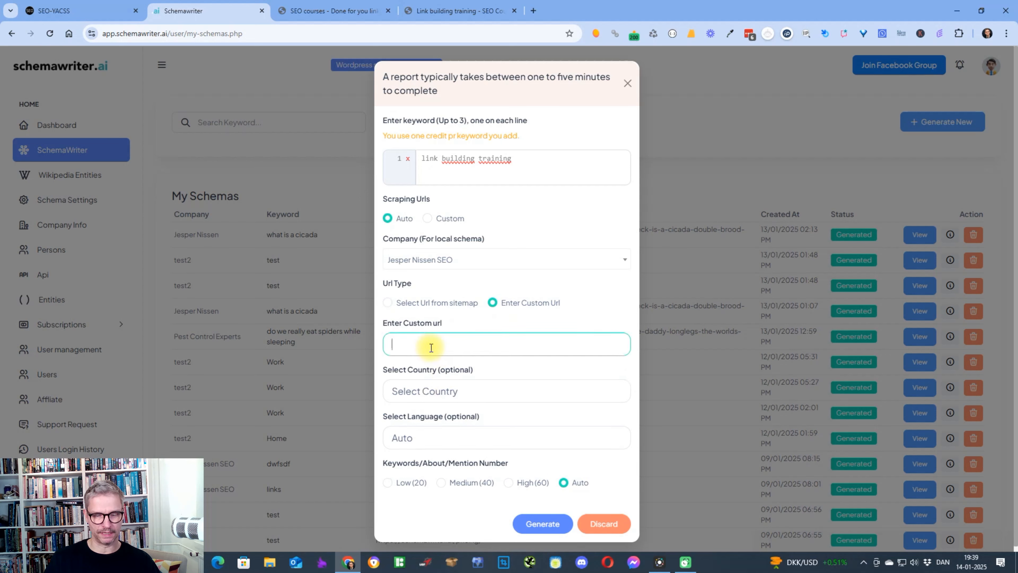
text(khsdflknsdfkjnbk)
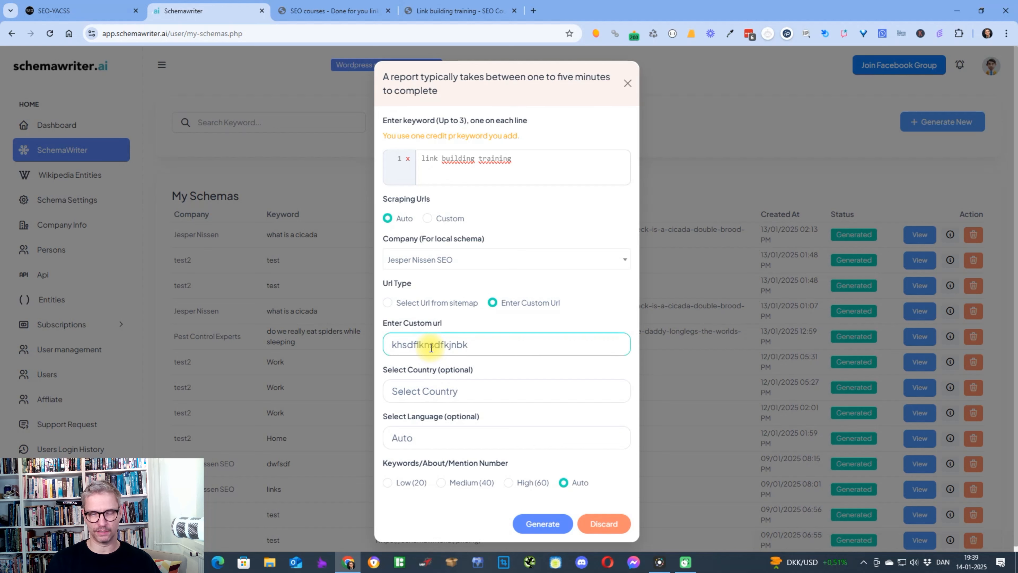
key(ctrl+a)
key(BackSpace)
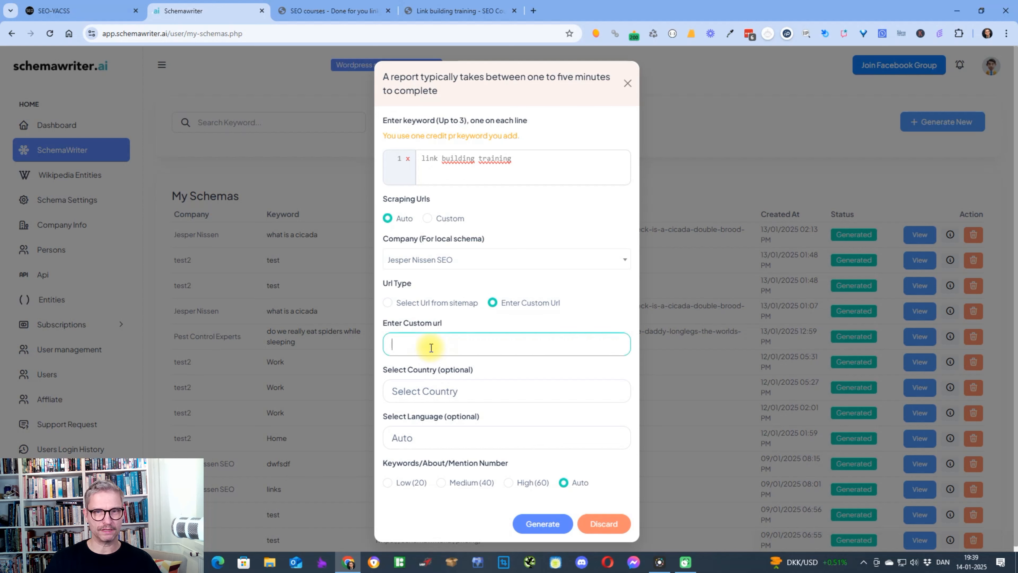
click(384, 305)
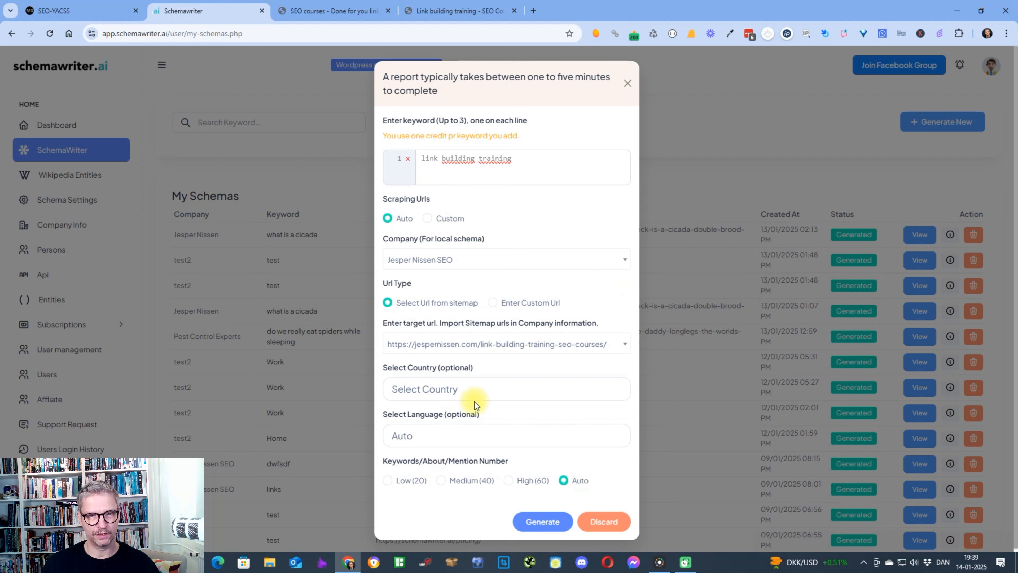
Set the report's country to United States and keep its language on Auto.
click(473, 390)
text(un)
key(Down)
key(Down)
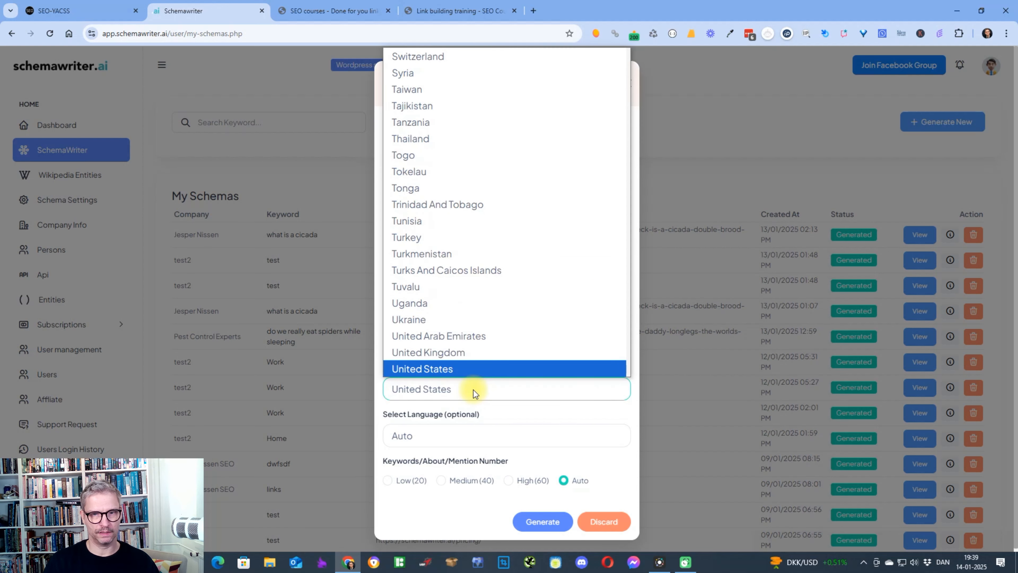
click(470, 370)
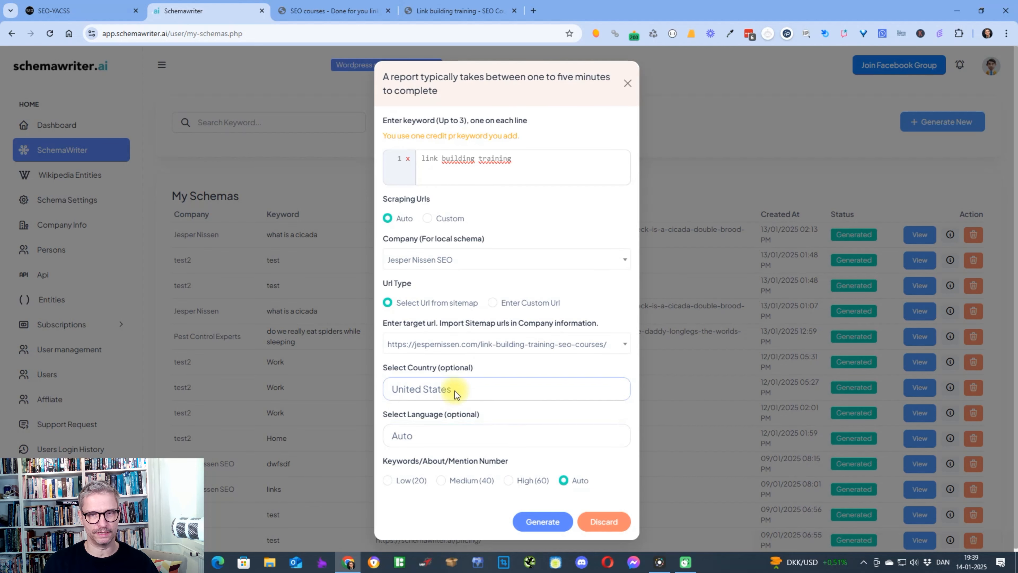
click(455, 439)
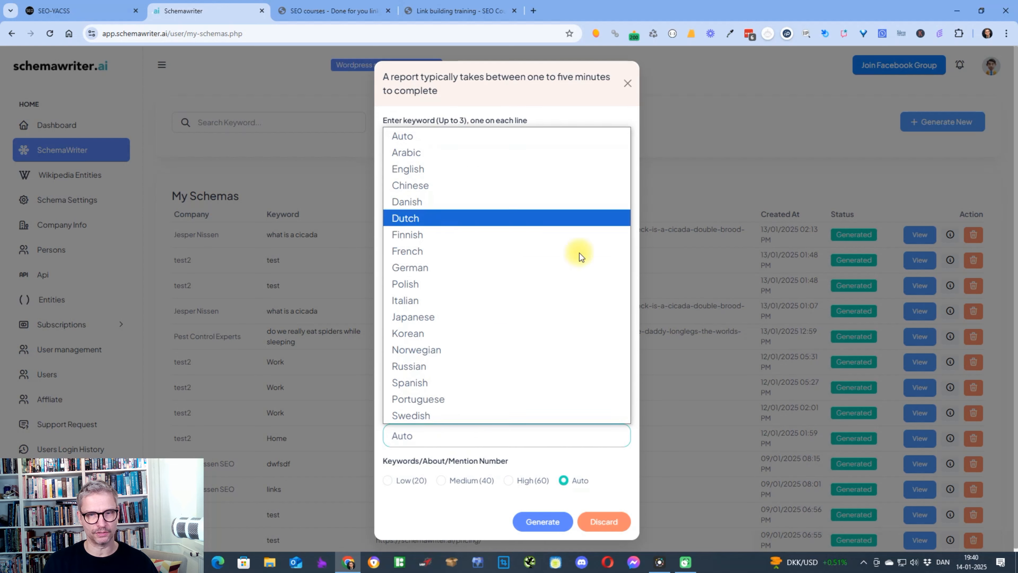
click(454, 463)
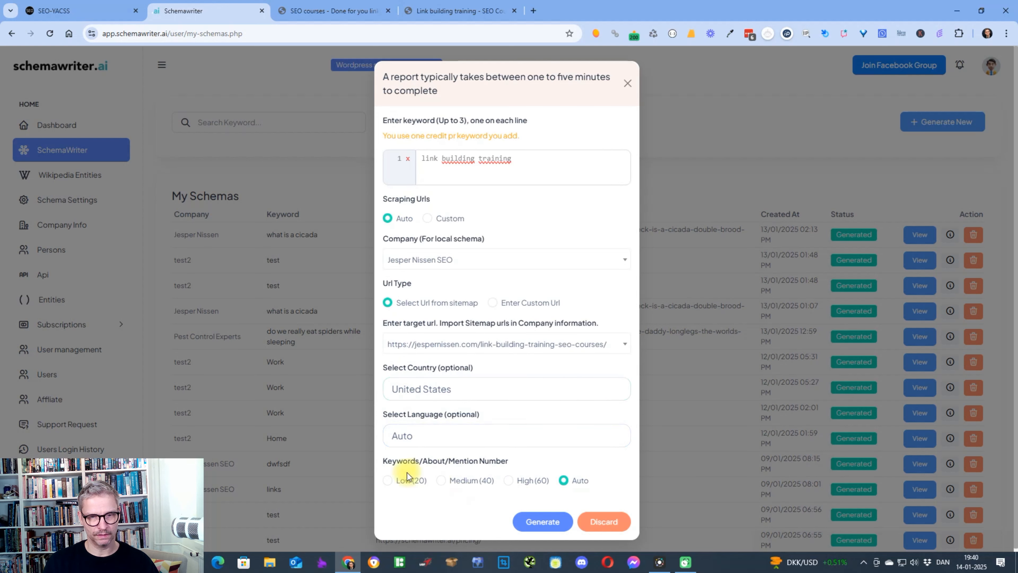
click(387, 484)
click(442, 481)
click(508, 481)
click(564, 481)
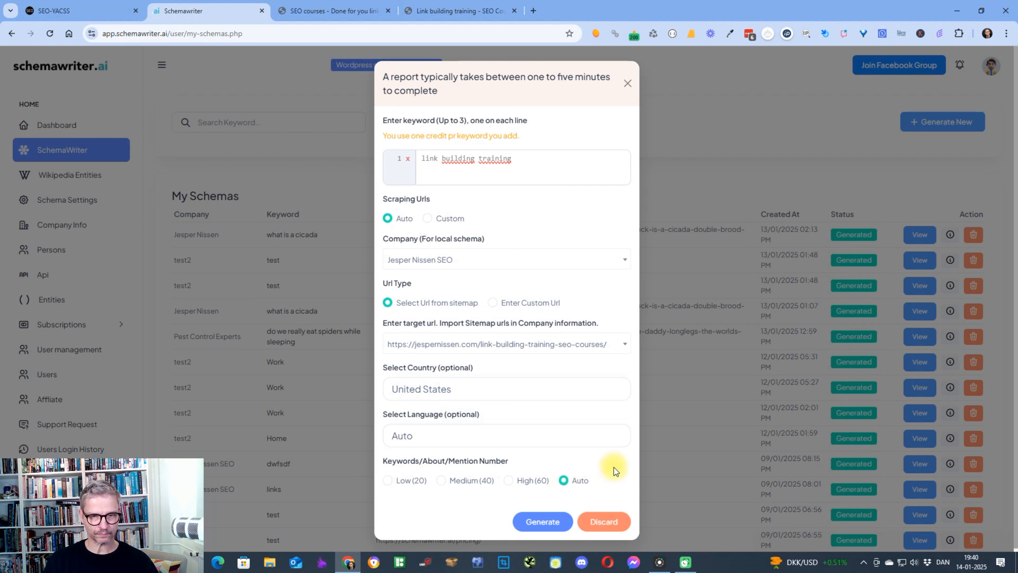
click(388, 486)
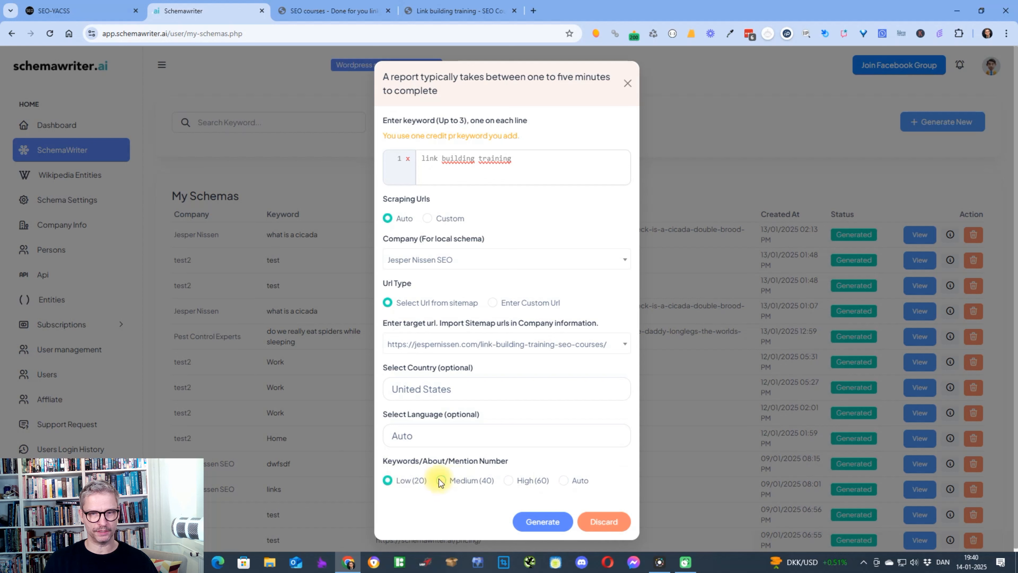
click(509, 481)
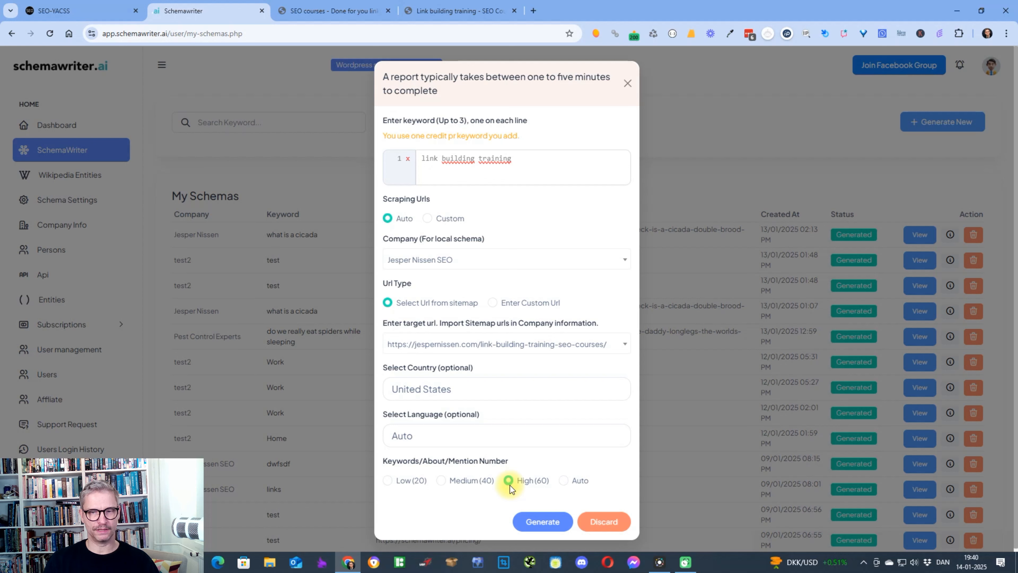
click(388, 483)
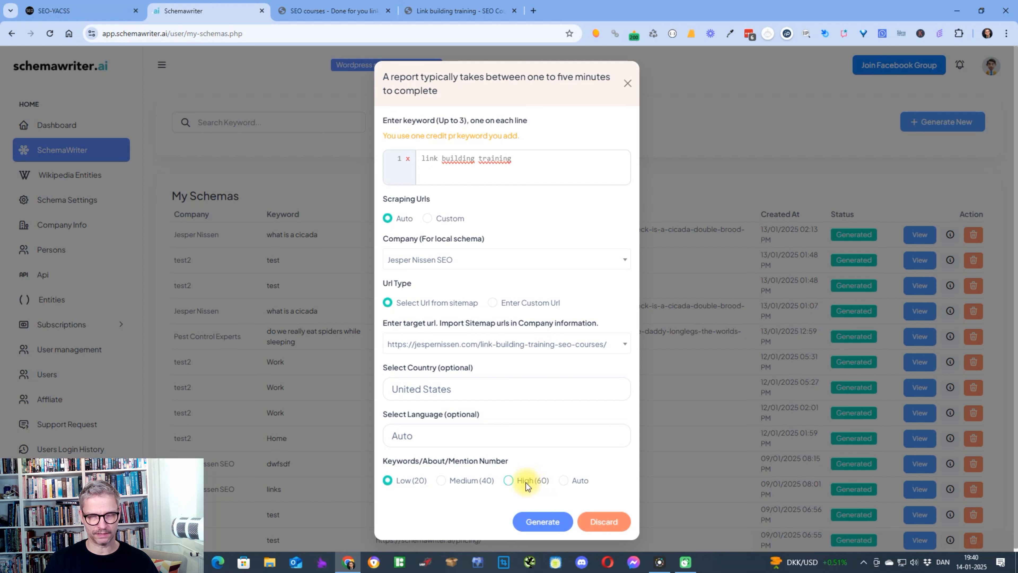
Set the report's Keywords/About/Mention number to Auto and generate the report.
click(564, 480)
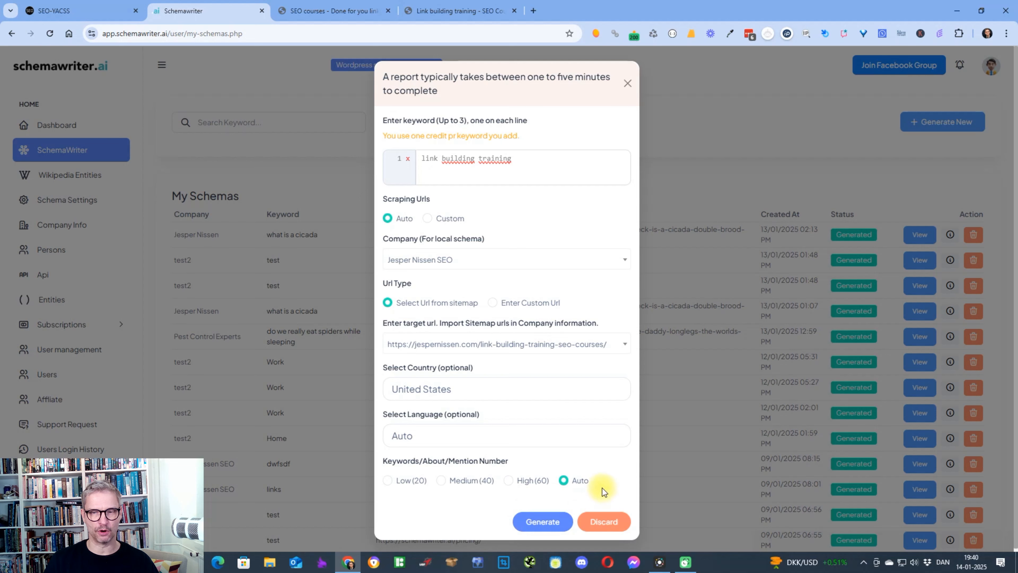
drag(602, 484, 565, 485)
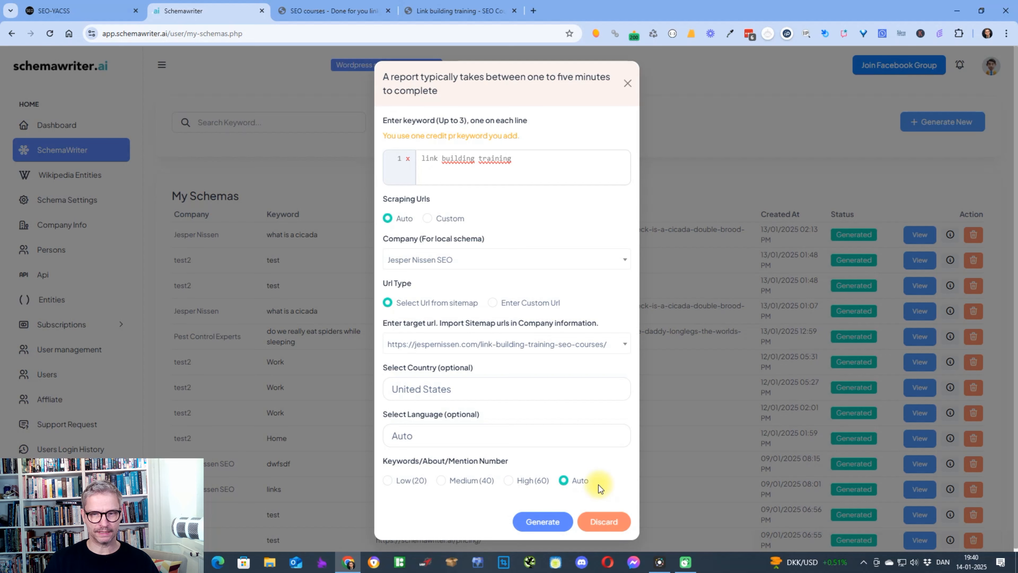
click(542, 523)
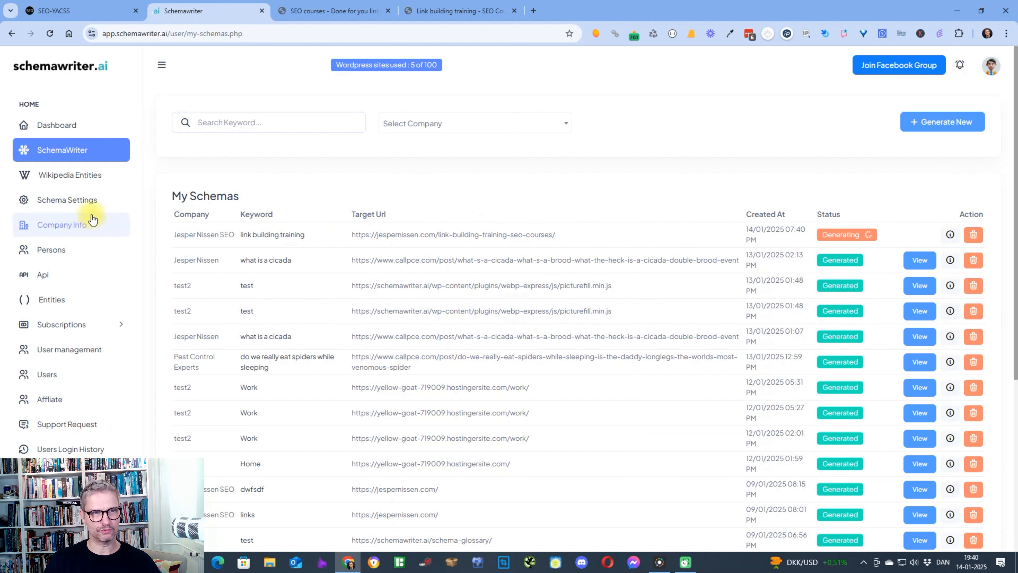
Open Schema Settings and go through the default Keywords/About/Mention number choices from Low (20) to High (60), ending on Auto.
click(80, 201)
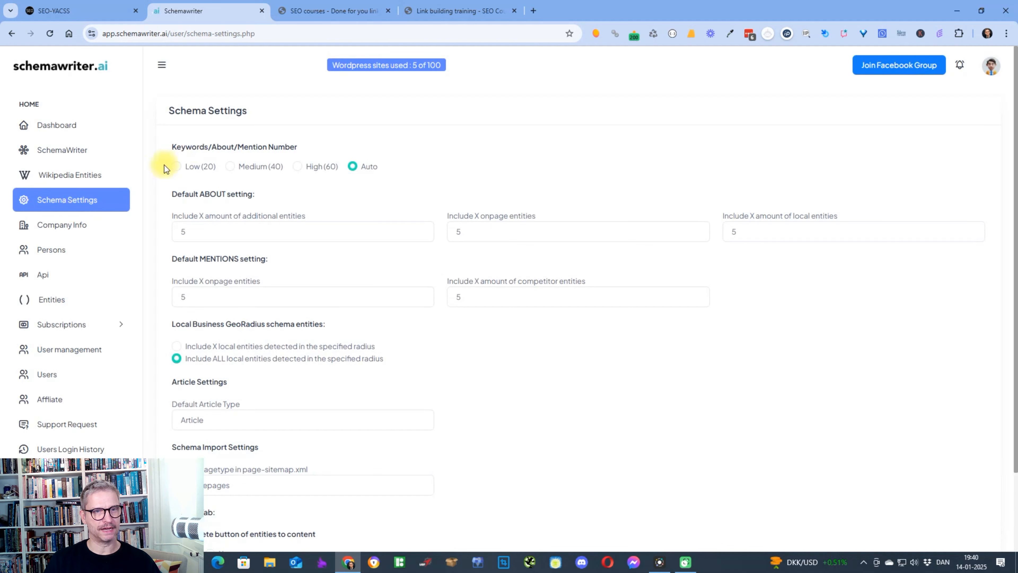
drag(176, 148, 267, 149)
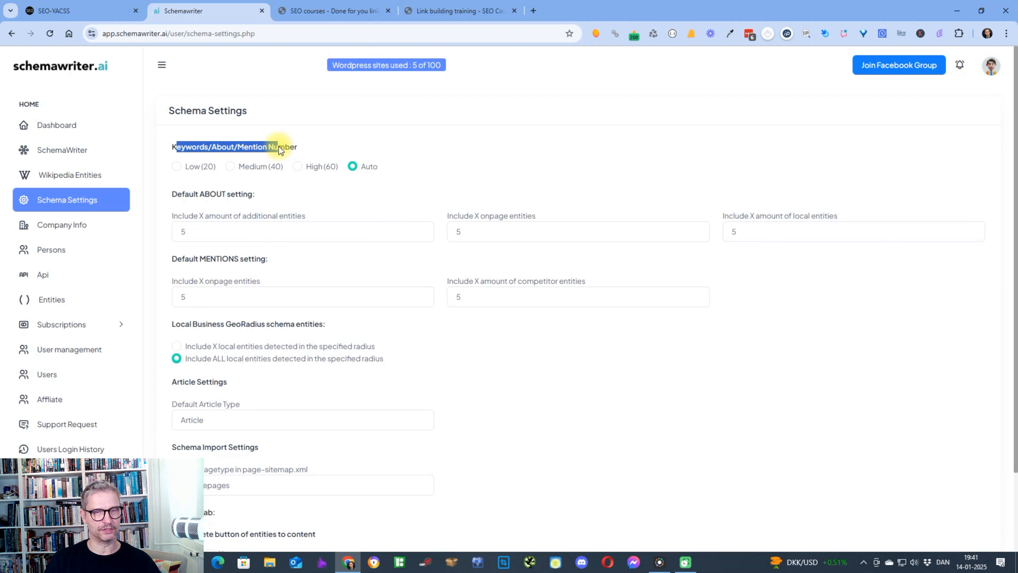
click(176, 166)
click(229, 166)
click(297, 167)
click(353, 166)
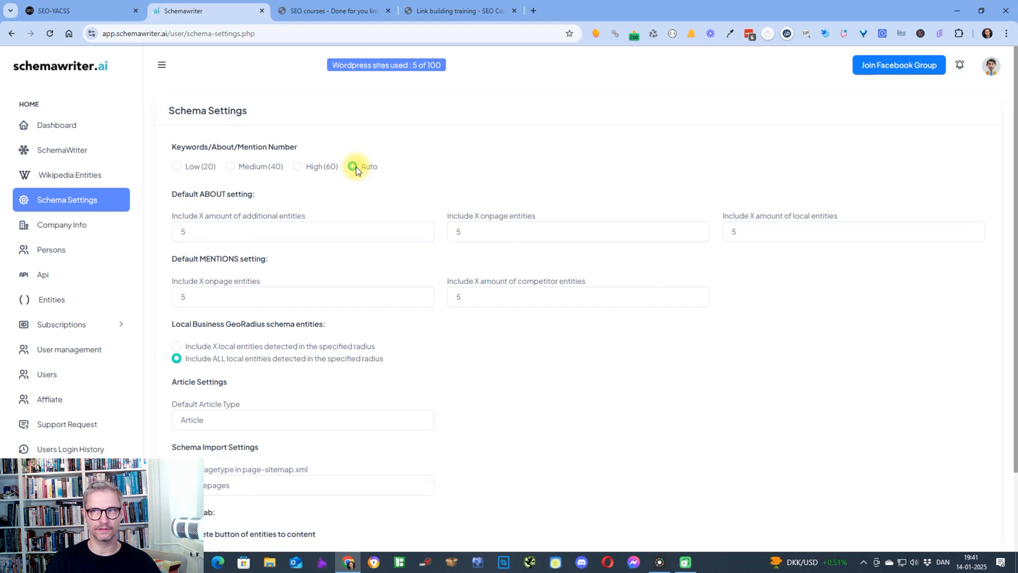
Check the preselected Keywords/About/Mention number in a new report form, and close the form without generating anything.
click(73, 156)
click(942, 122)
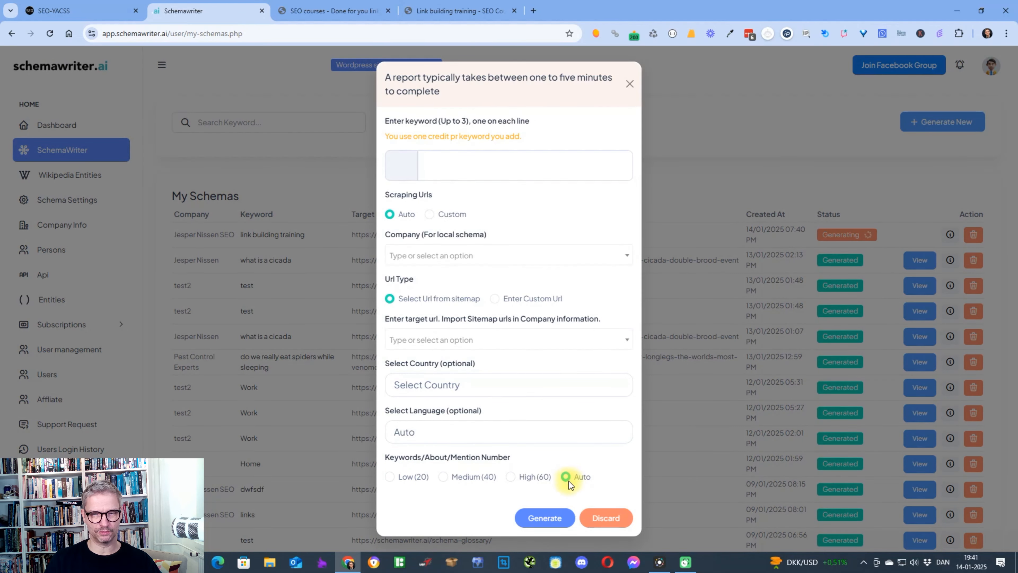
click(630, 90)
Return to Schema Settings and review the default Keywords/About/Mention number and the ABOUT and MENTIONS default sections.
click(73, 202)
drag(383, 167, 182, 138)
click(176, 147)
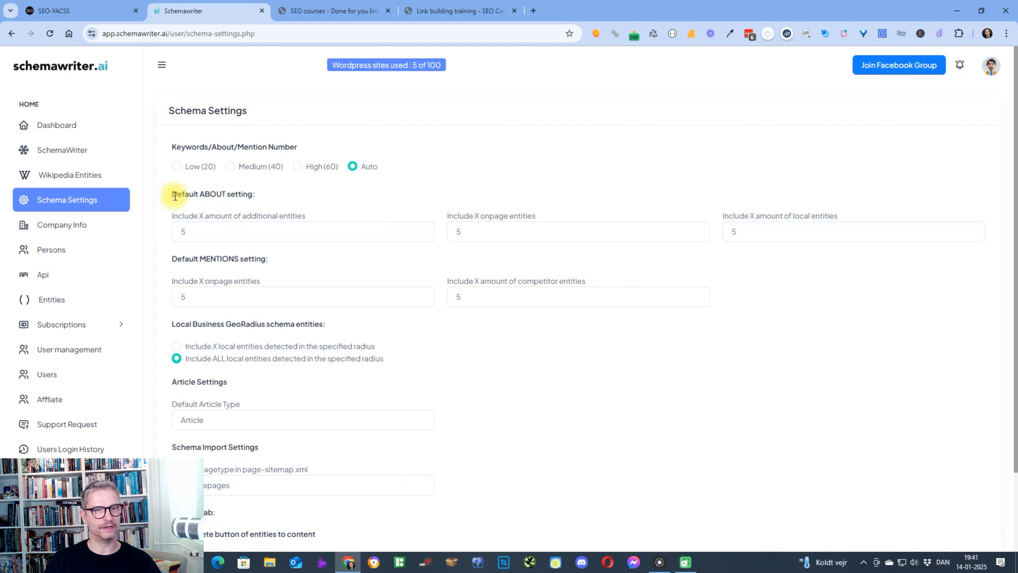
click(188, 231)
double_click(182, 233)
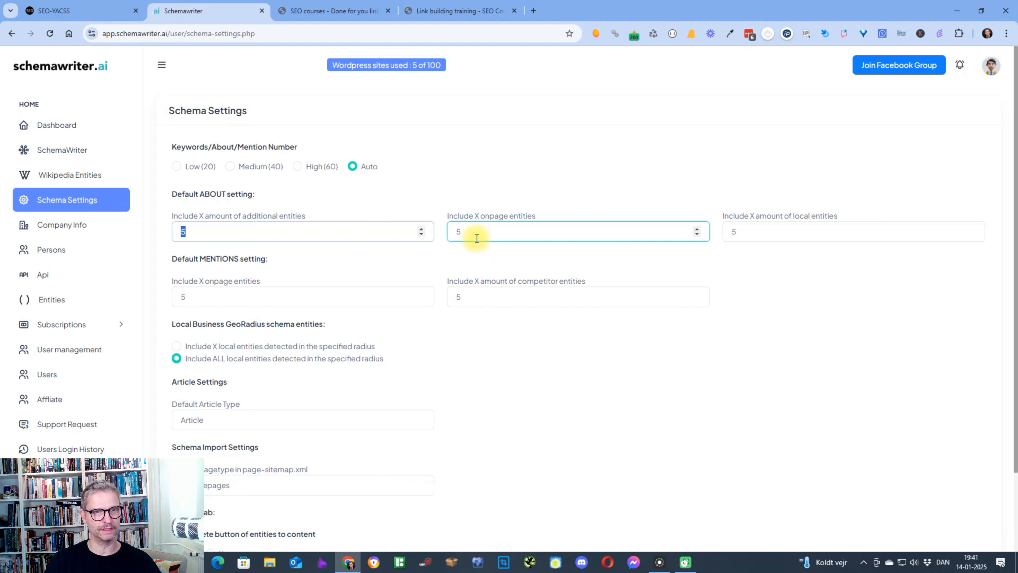
drag(254, 197, 217, 194)
drag(265, 258, 228, 260)
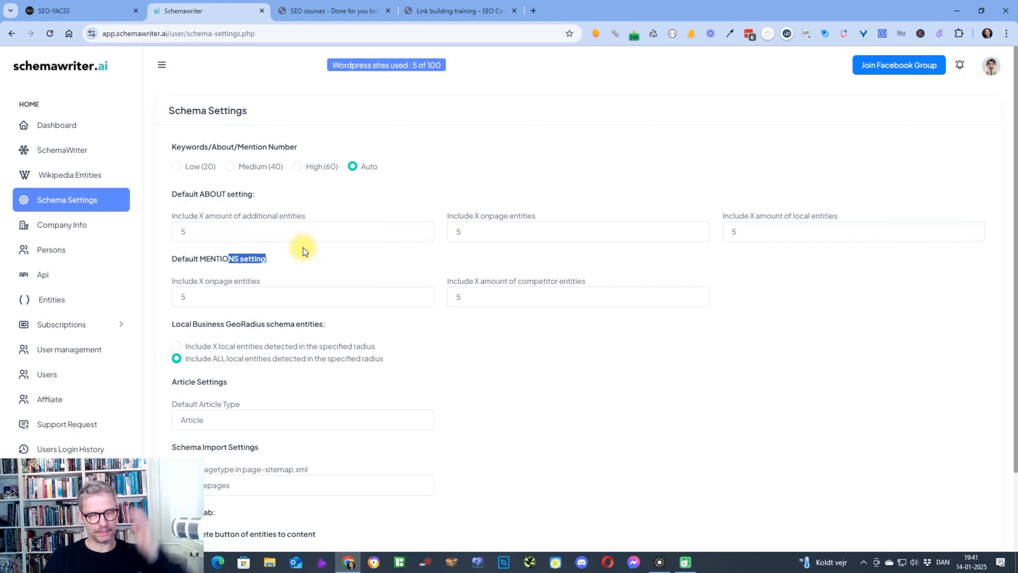
Examine the additional and onpage entity amounts in the ABOUT defaults and the onpage and competitor entity amounts in the MENTIONS defaults.
click(223, 227)
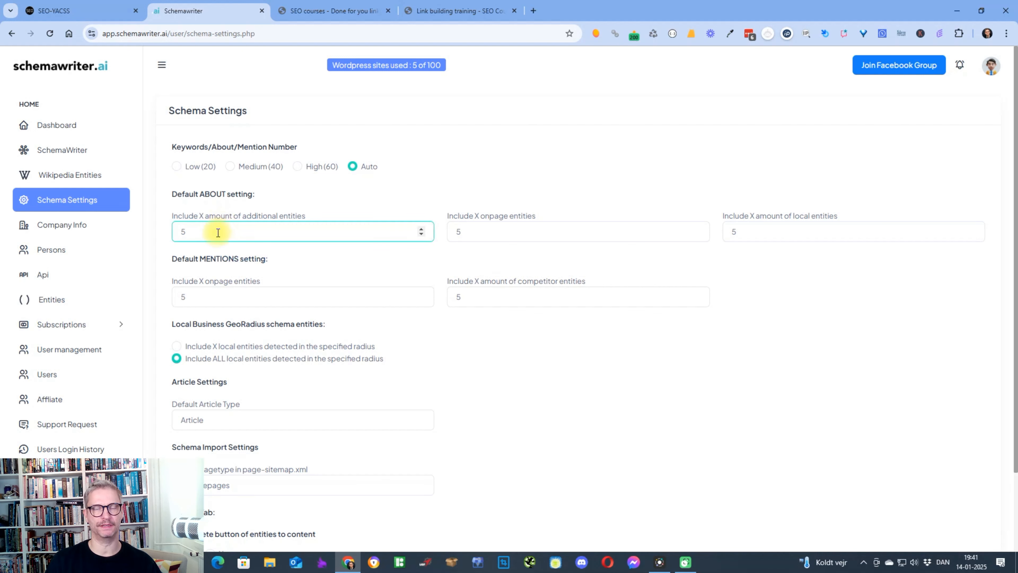
click(203, 297)
click(203, 226)
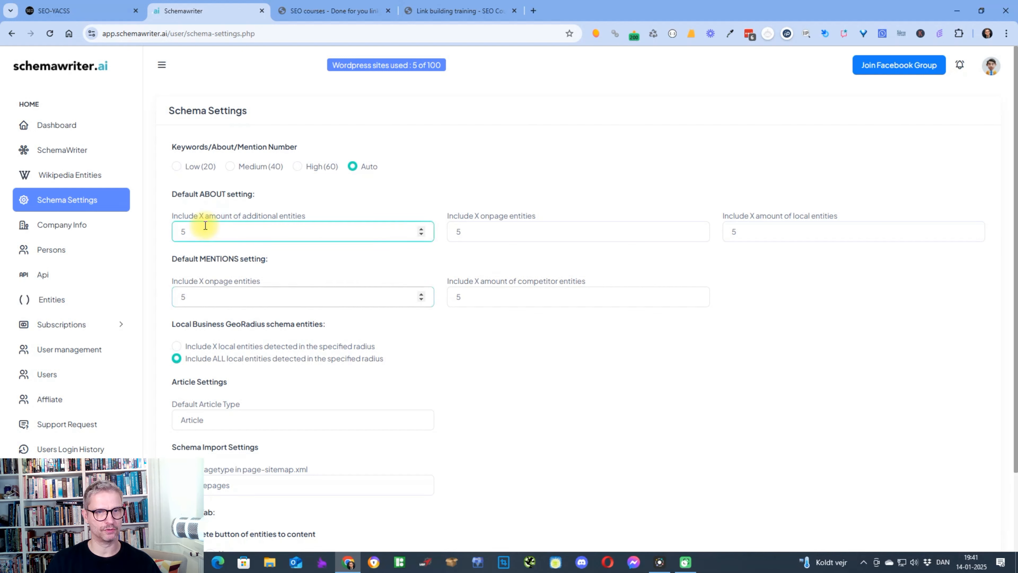
click(197, 304)
click(245, 235)
click(272, 222)
click(511, 234)
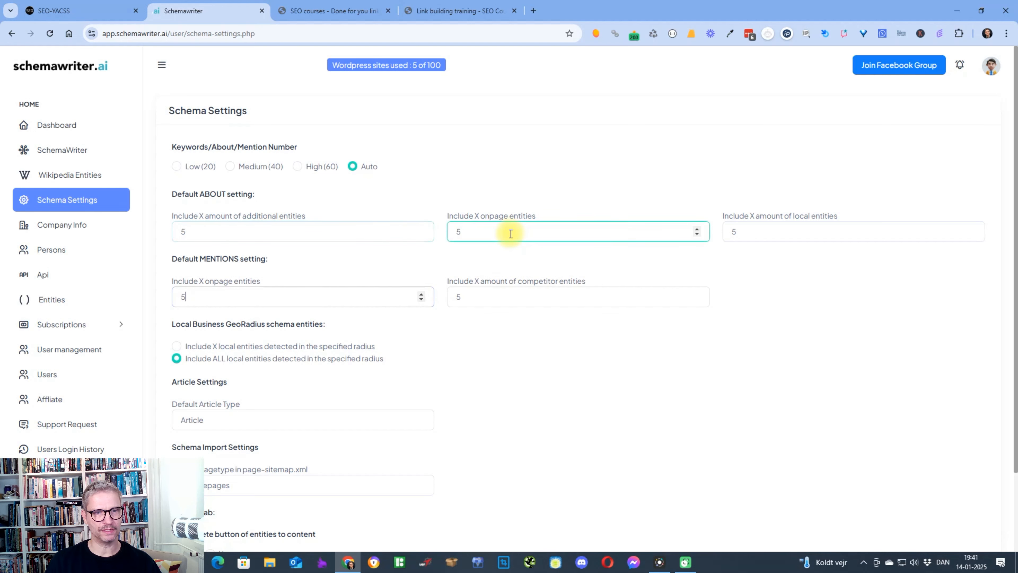
click(252, 222)
click(534, 219)
drag(534, 217, 493, 215)
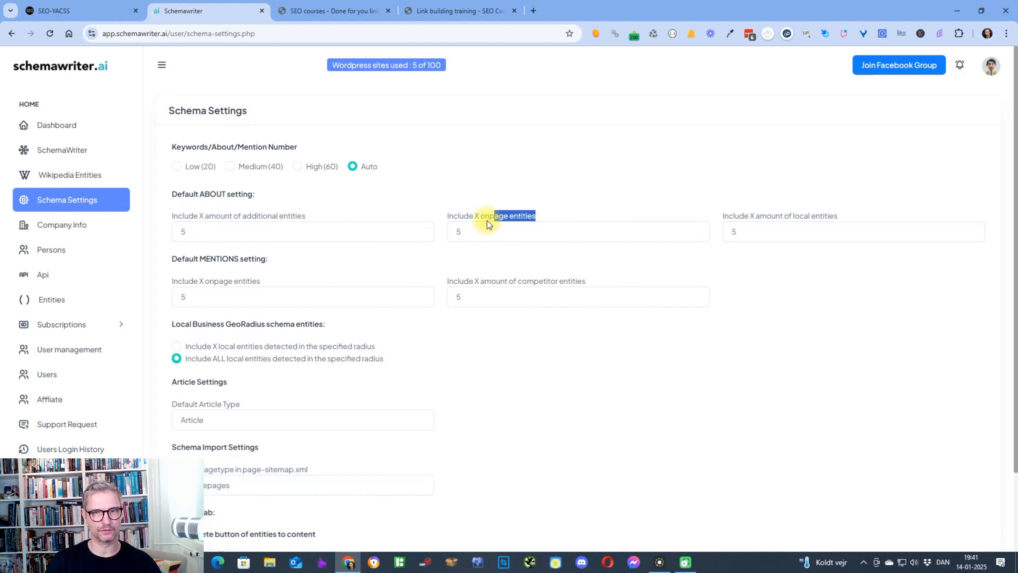
click(484, 231)
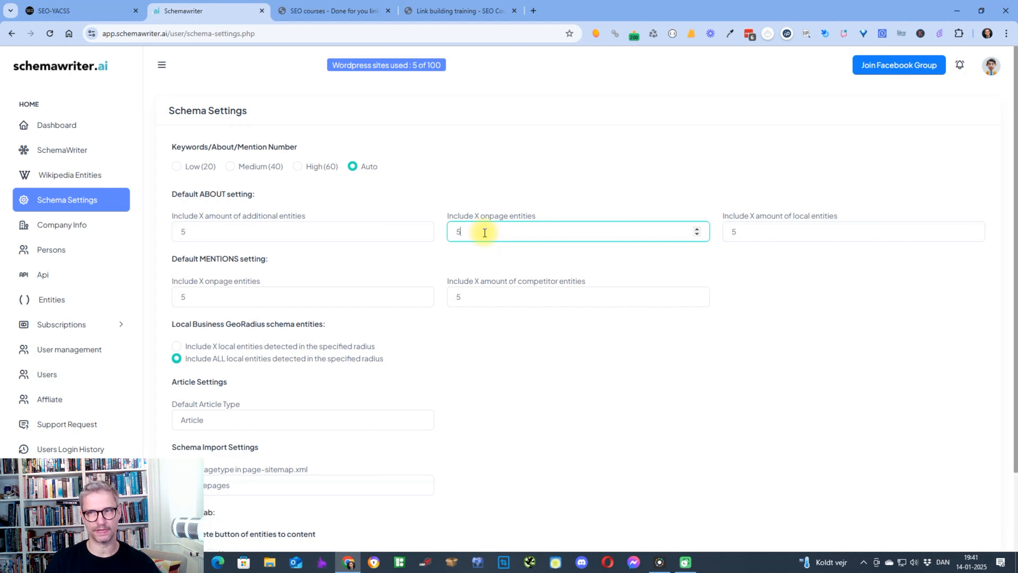
drag(185, 231, 310, 230)
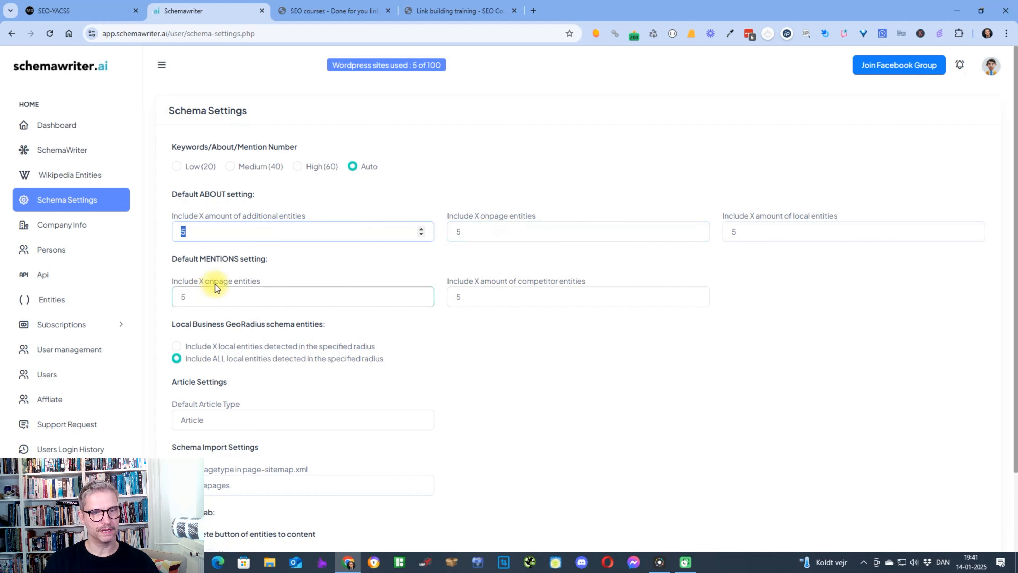
click(264, 280)
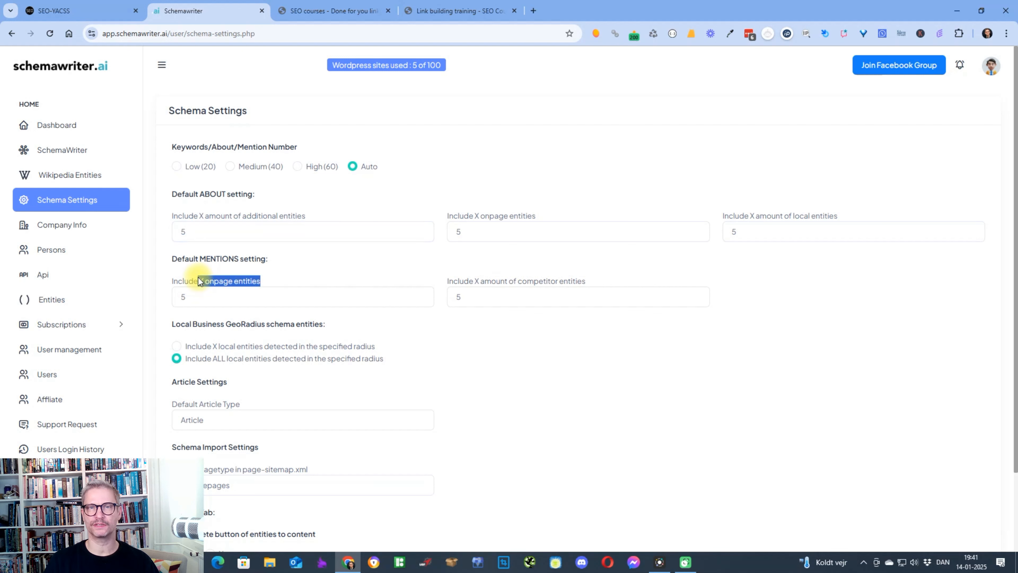
drag(609, 282, 493, 281)
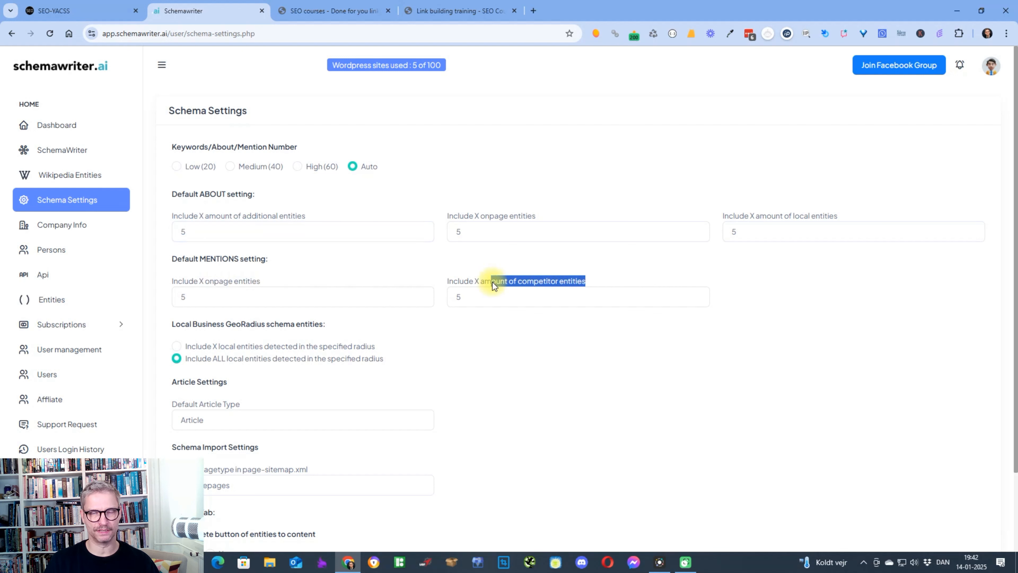
Examine the competitor entities amount, the local entities amount in the ABOUT defaults, and the remaining sections of Schema Settings.
click(449, 297)
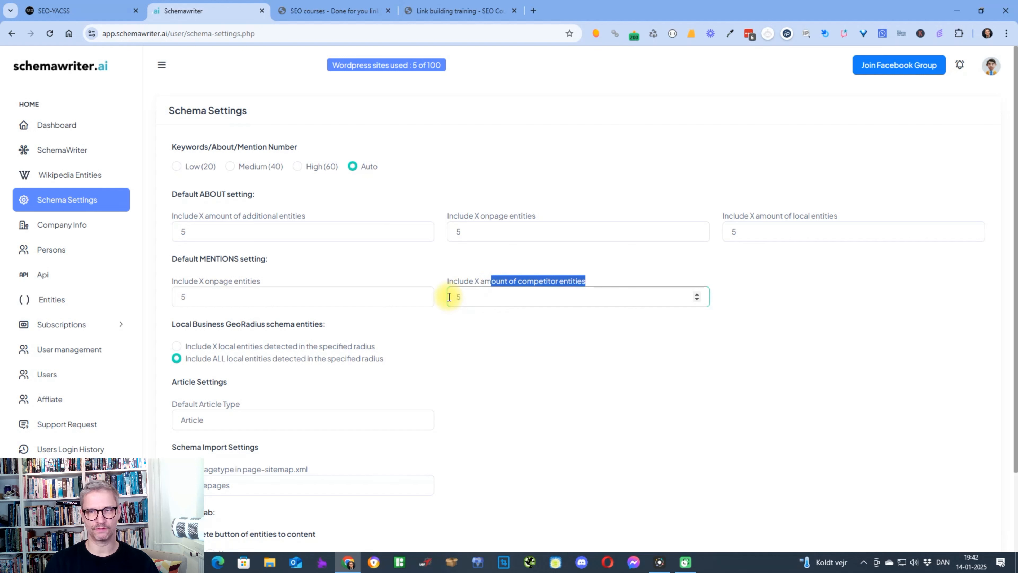
click(852, 221)
drag(838, 216, 746, 218)
click(757, 230)
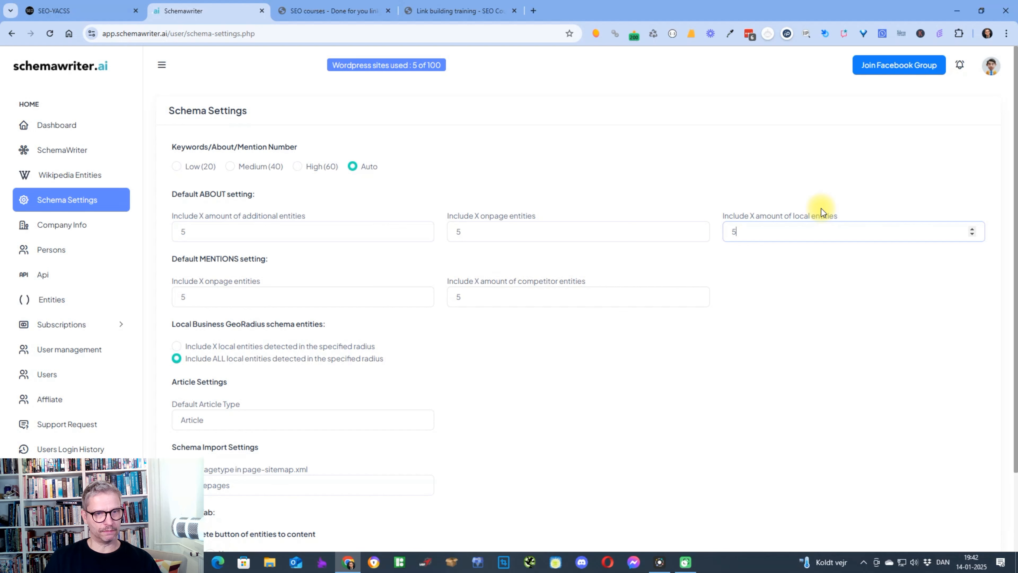
scroll(821, 209, down, 2)
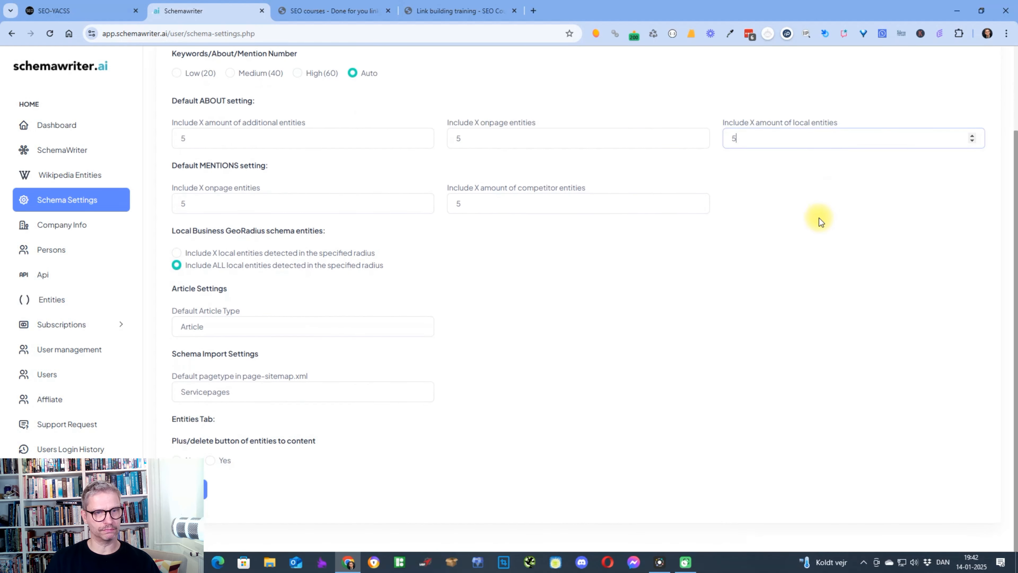
scroll(286, 426, up, 3)
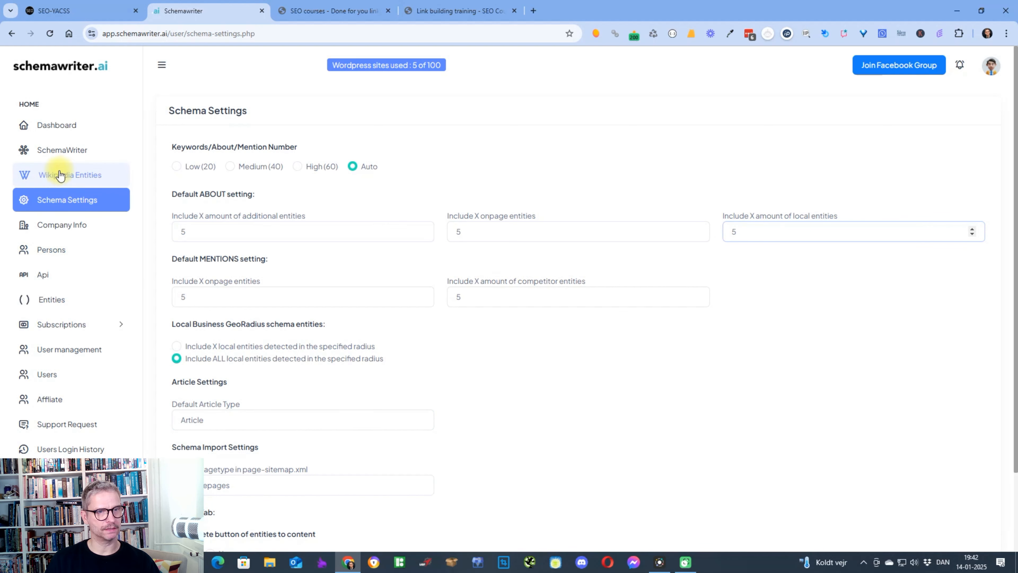
Leave Schema Settings, check the report info of the "link building training" entry in the recent schemas, and close it.
click(61, 151)
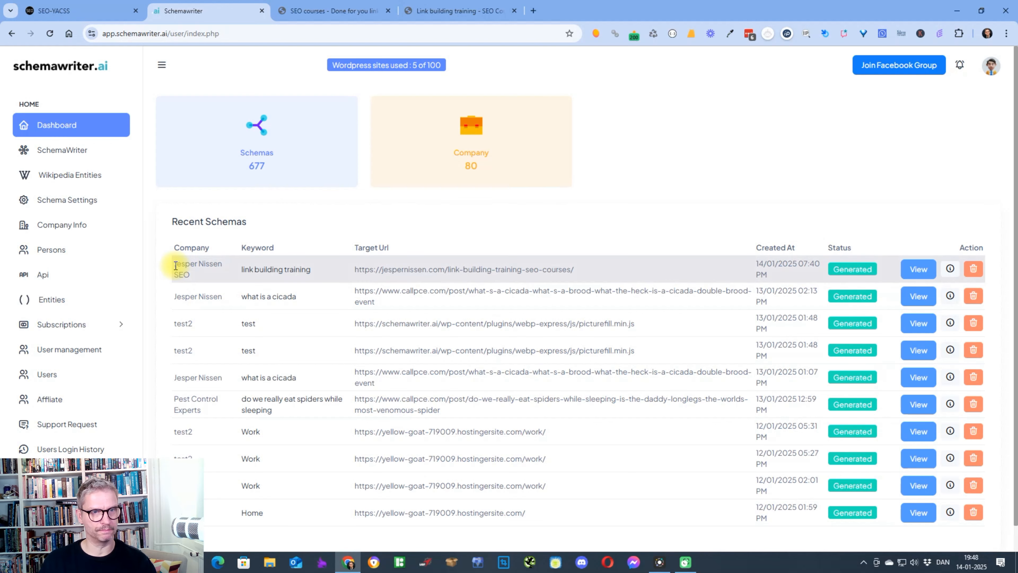
drag(176, 266, 227, 272)
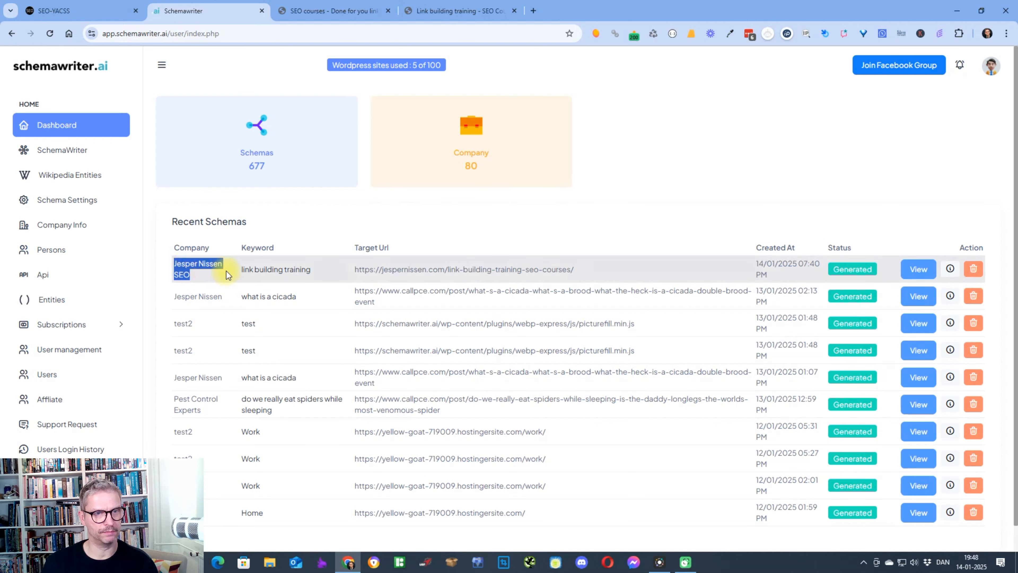
click(287, 275)
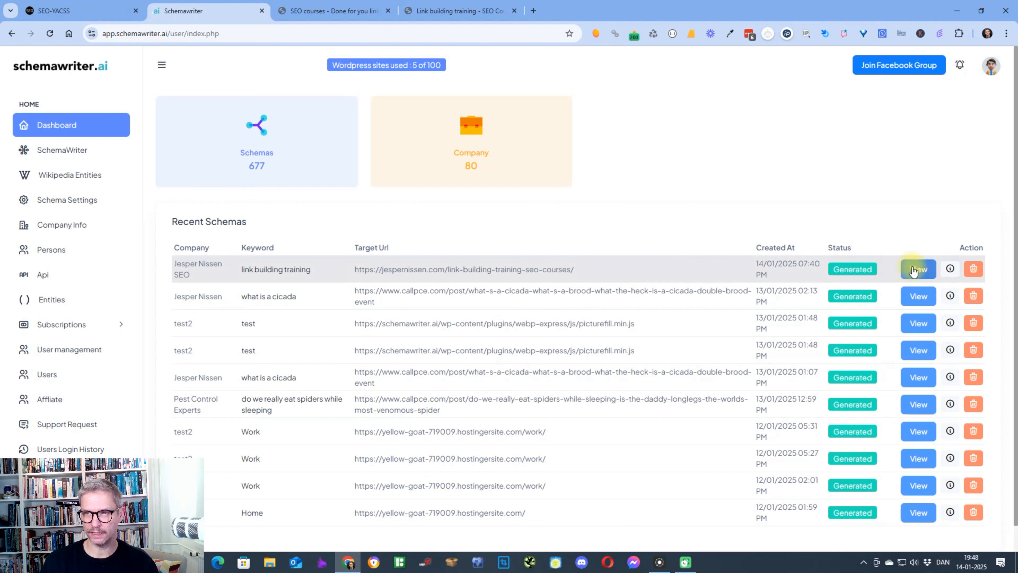
click(951, 268)
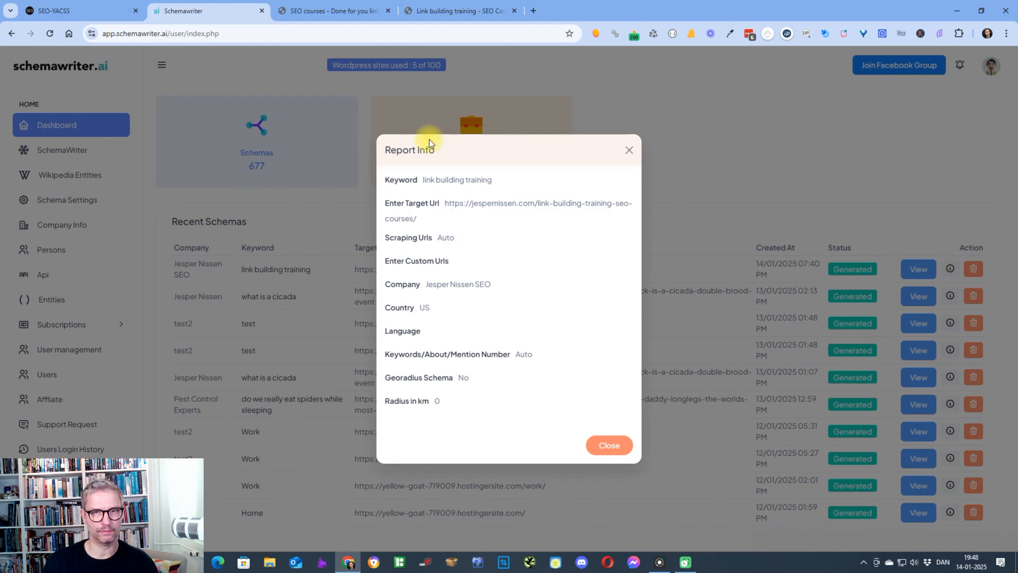
click(625, 154)
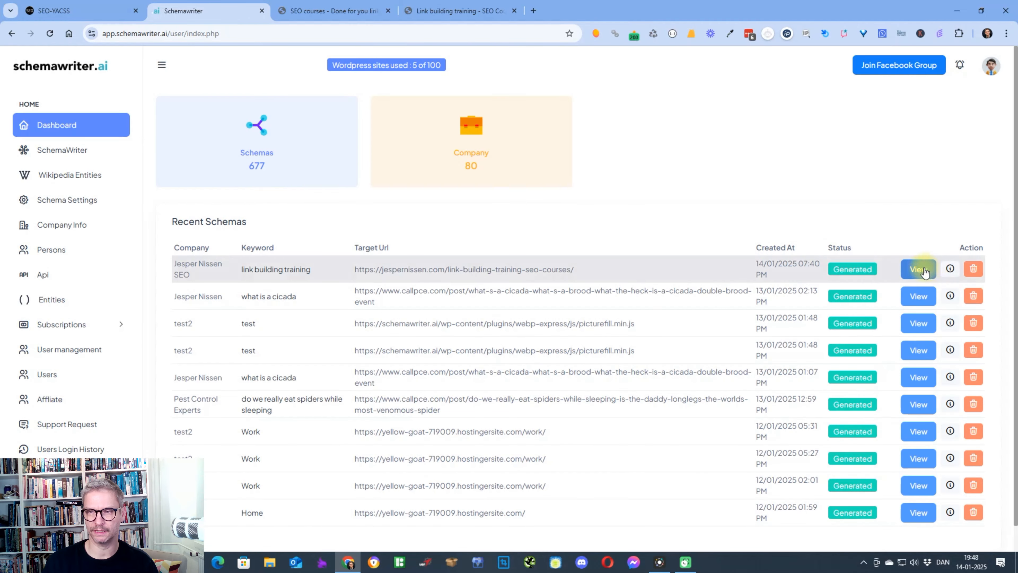
Open the "link building training" report and examine the About and Mentions entities of its Webpage Schema.
click(919, 269)
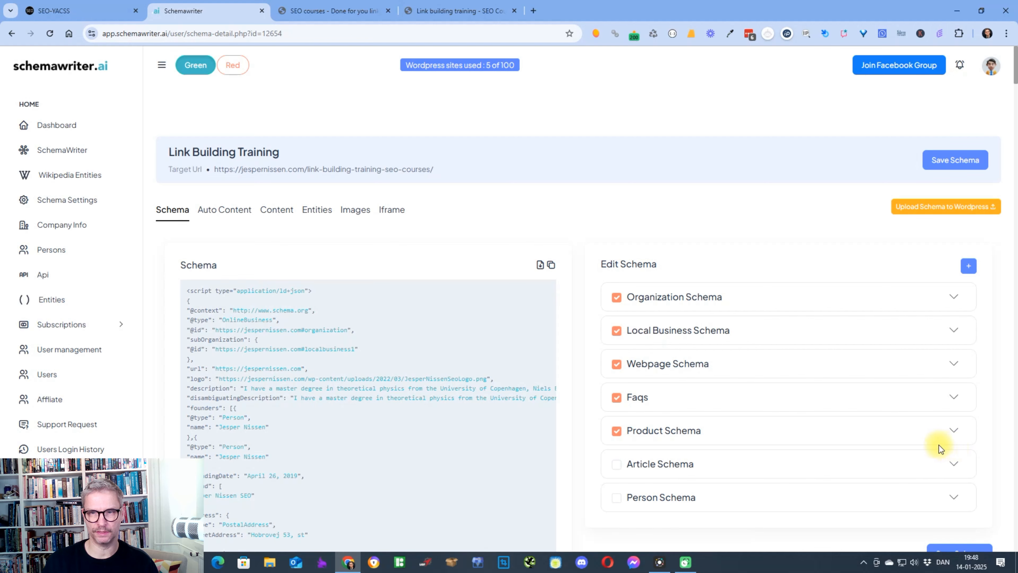
click(946, 363)
scroll(947, 364, down, 6)
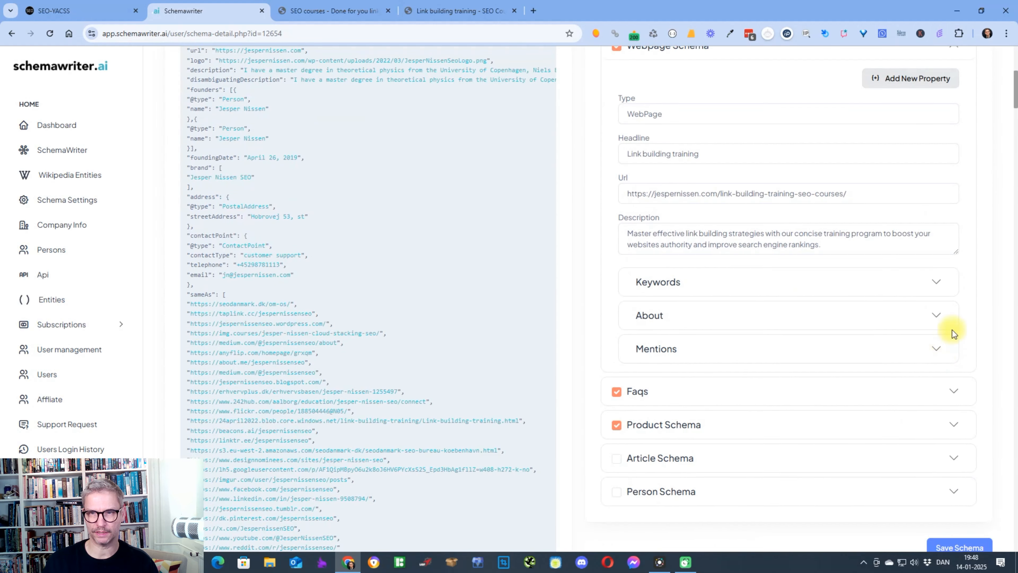
click(936, 349)
scroll(936, 345, down, 3)
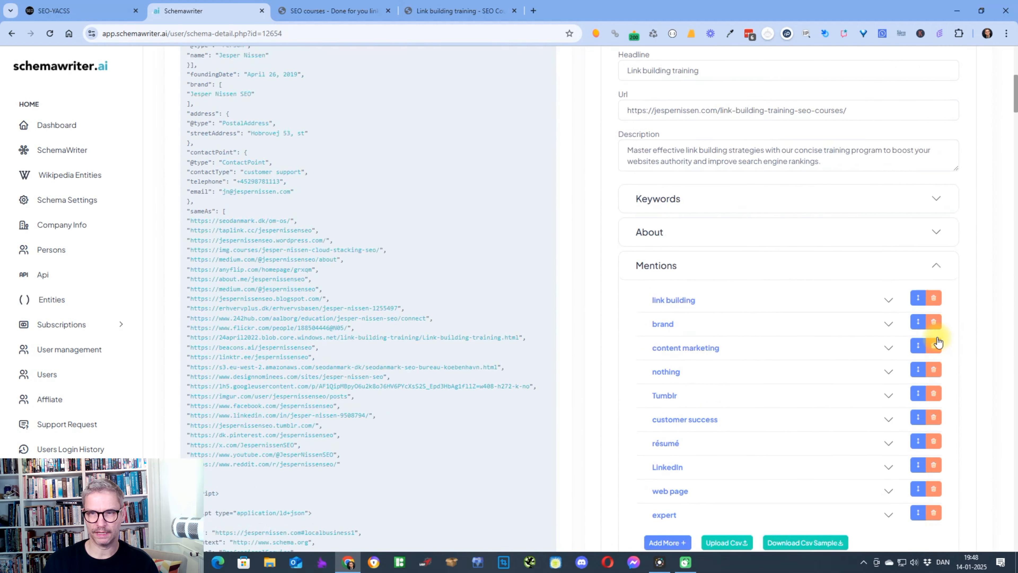
click(936, 156)
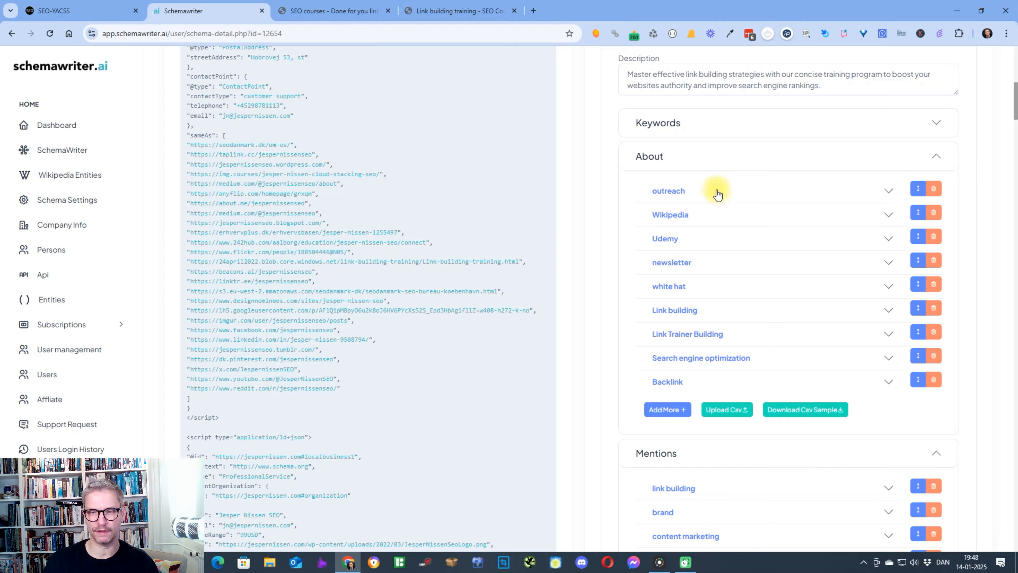
scroll(762, 321, down, 5)
scroll(659, 325, up, 5)
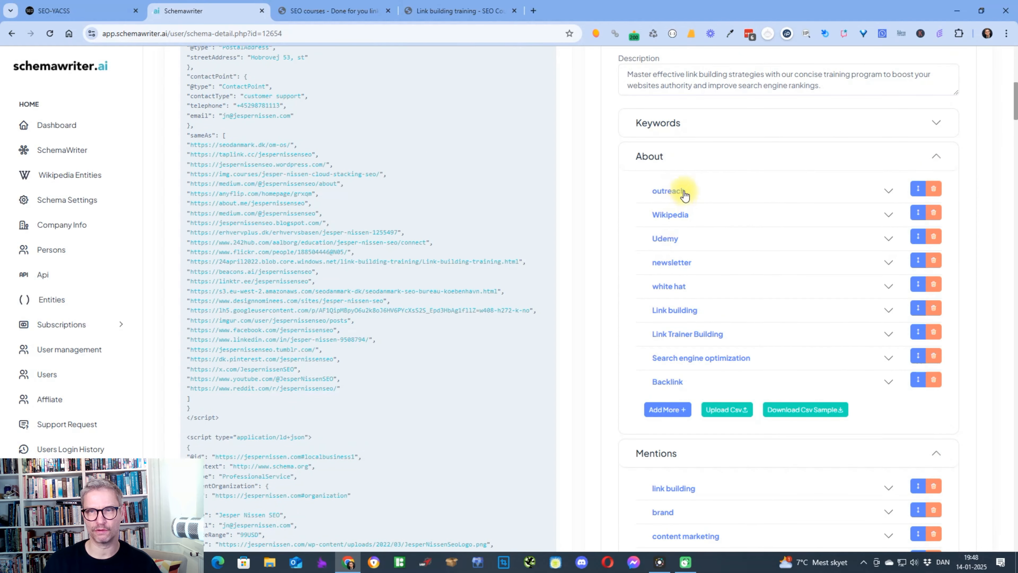
scroll(684, 195, down, 3)
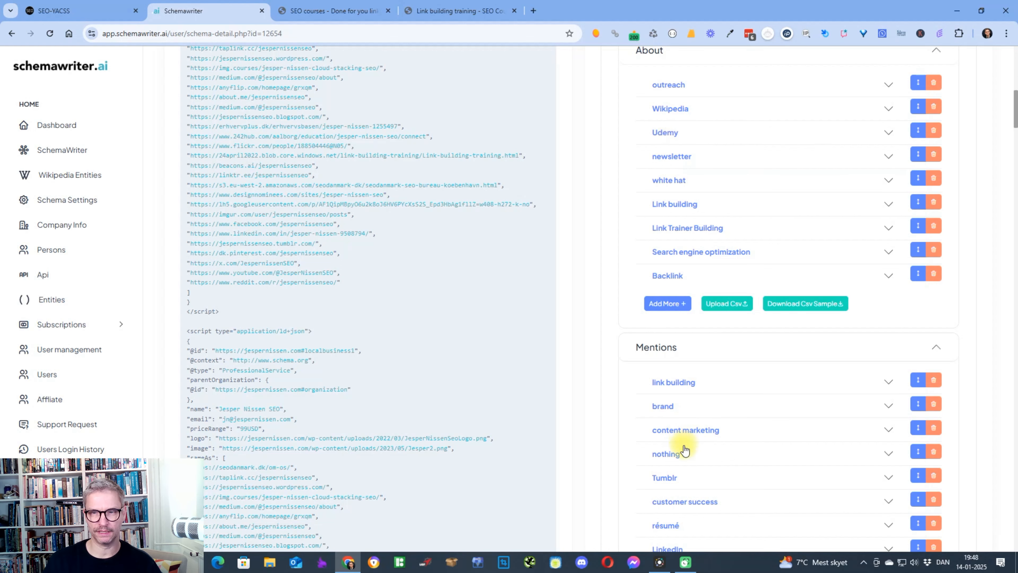
scroll(688, 445, down, 3)
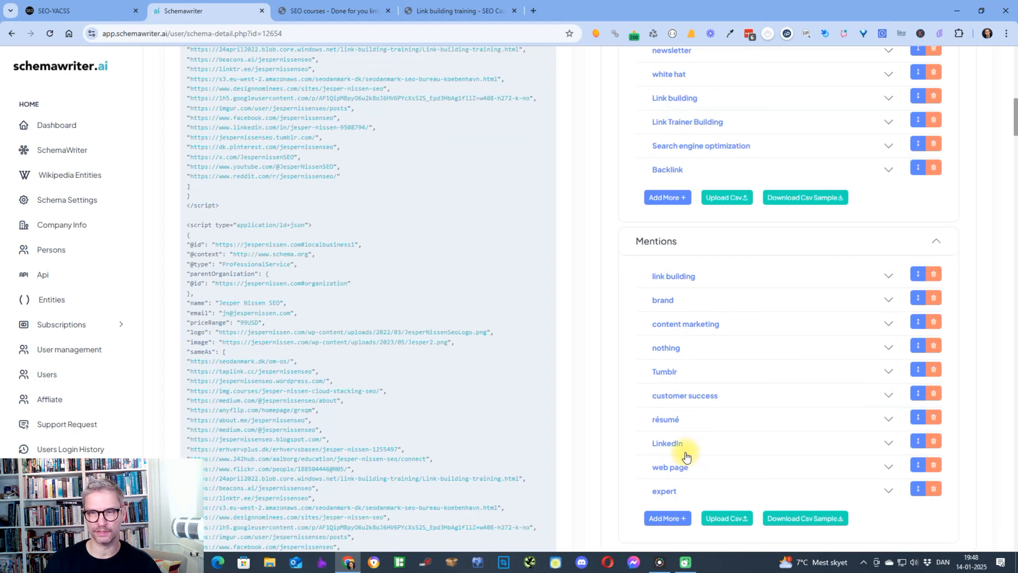
scroll(682, 442, up, 15)
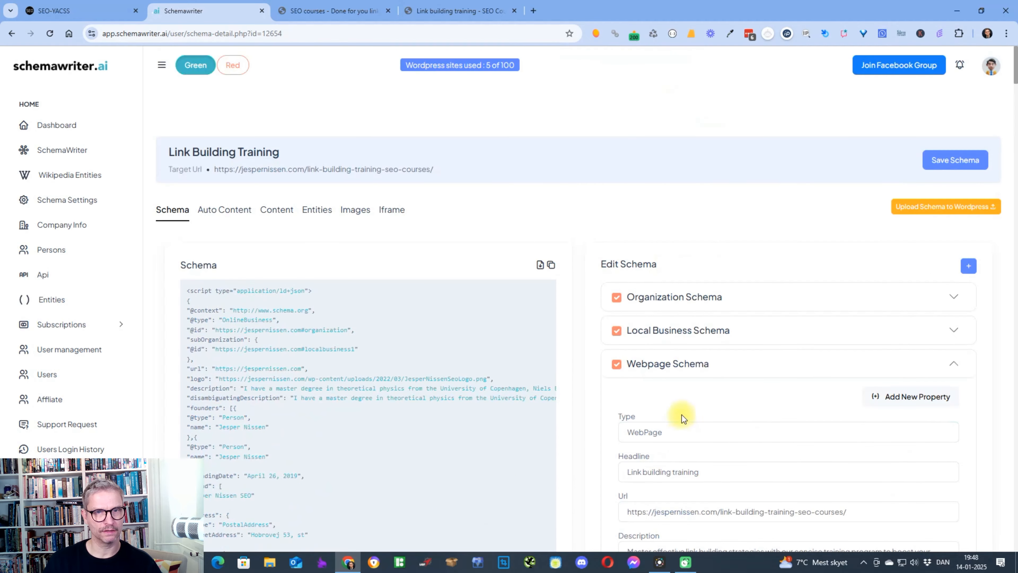
View the Additional Entities in the report's Entities section, and search Google for "link building training wikipedia" in a new tab.
click(318, 214)
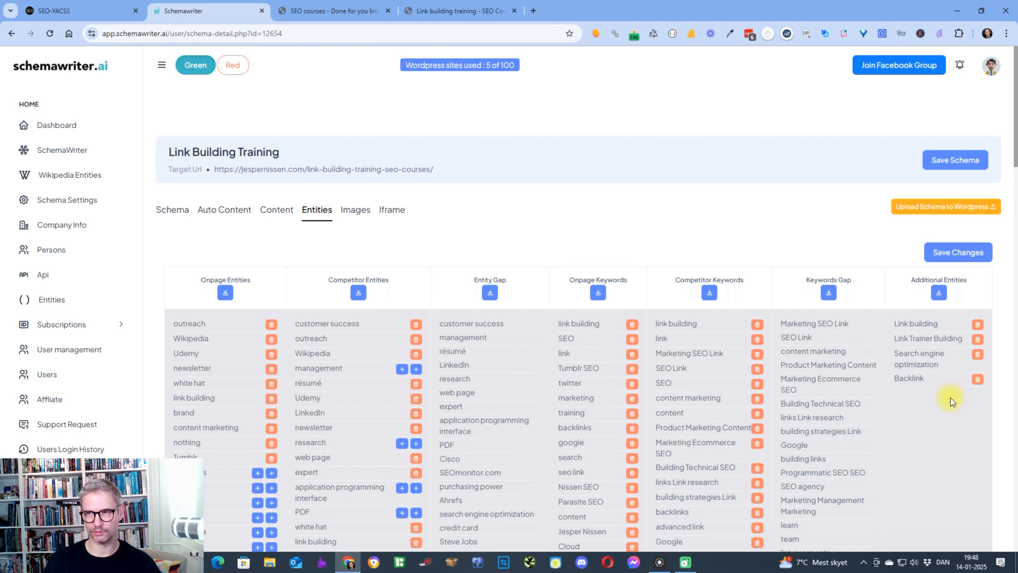
drag(912, 326, 894, 323)
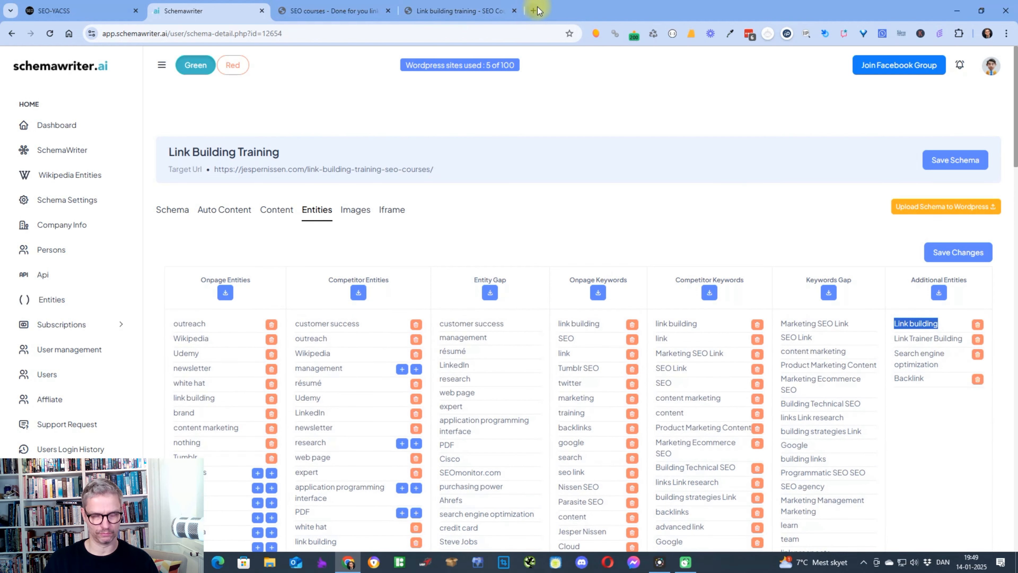
click(537, 11)
text(goo)
key(Return)
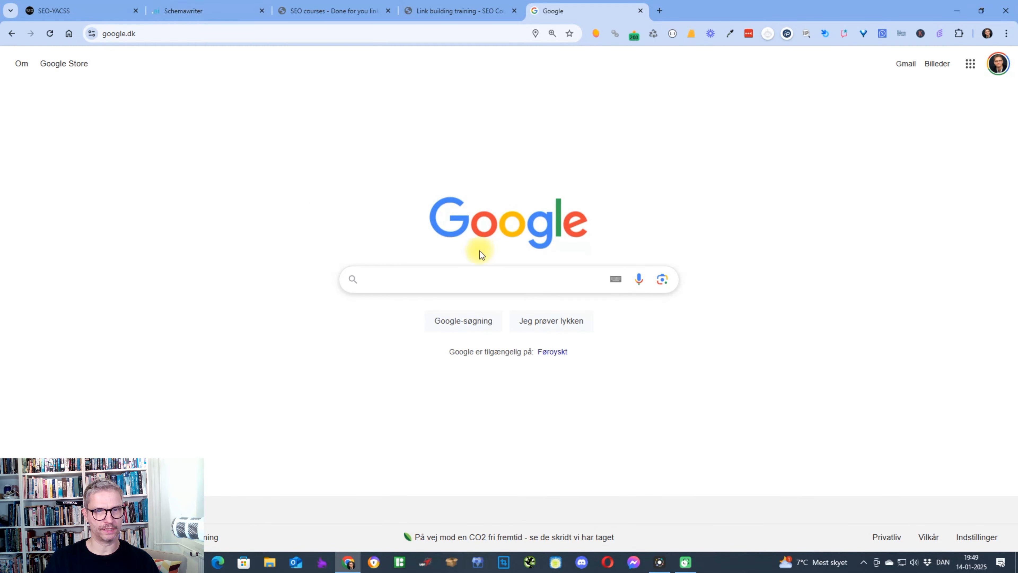
text(link bui)
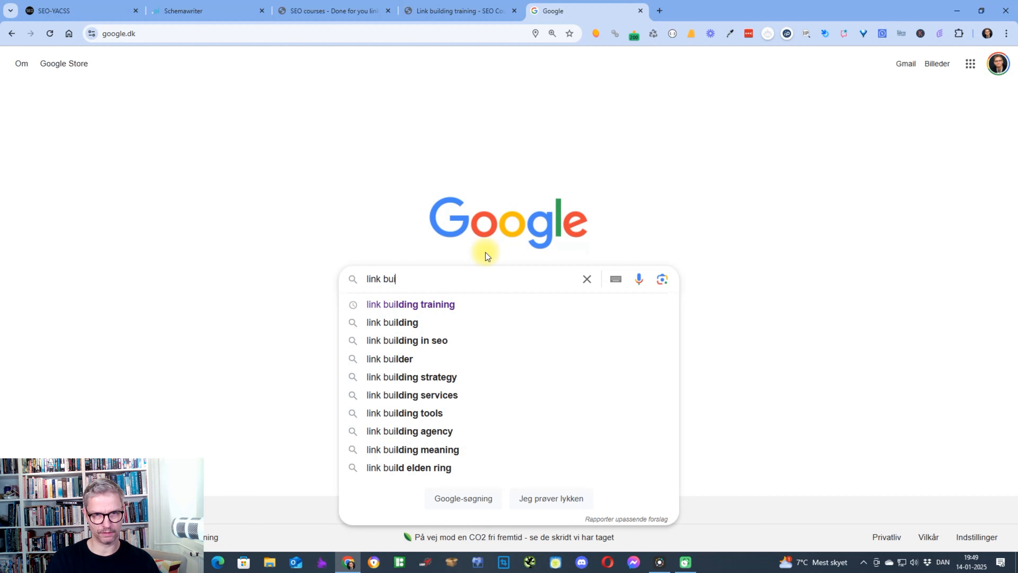
text(lding training wik)
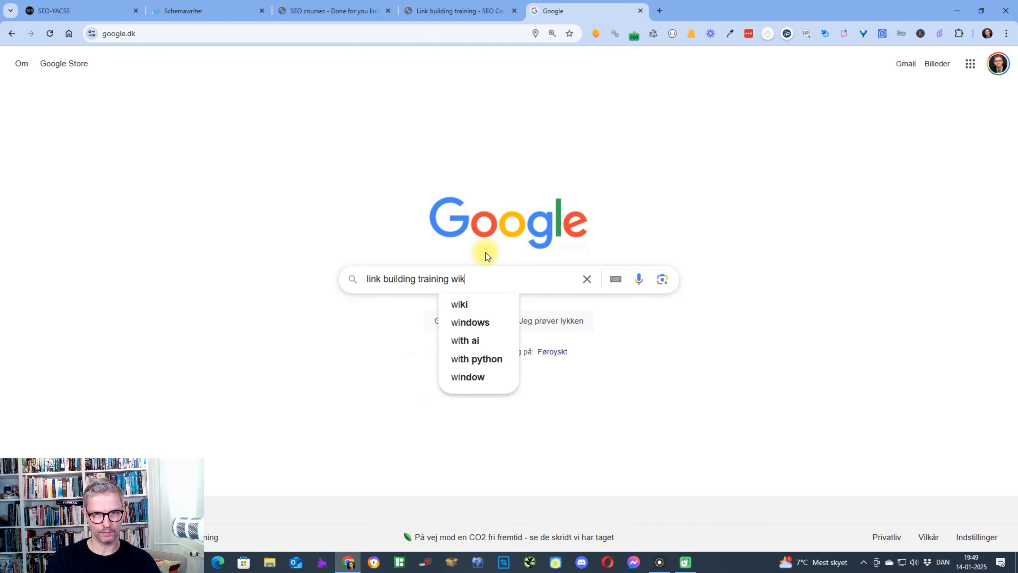
text(ipedia)
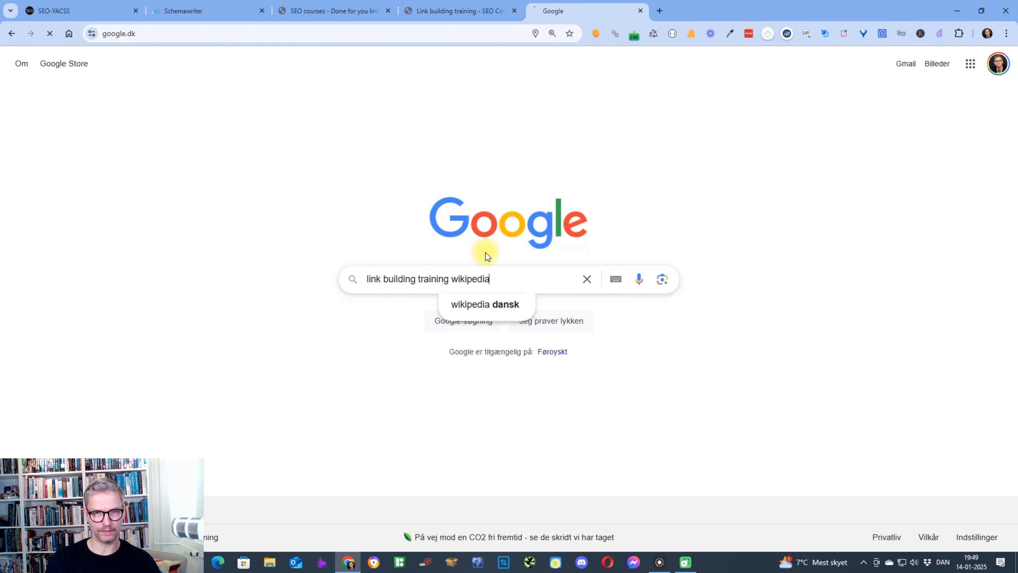
key(Return)
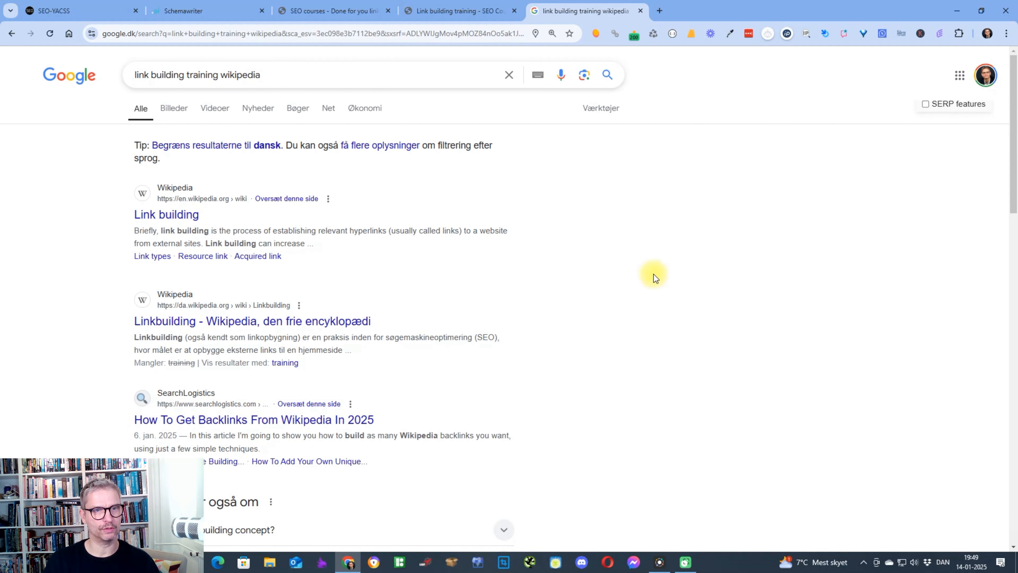
Look through the Google results for Wikipedia pages and review the keyword part of the query.
scroll(732, 252, down, 3)
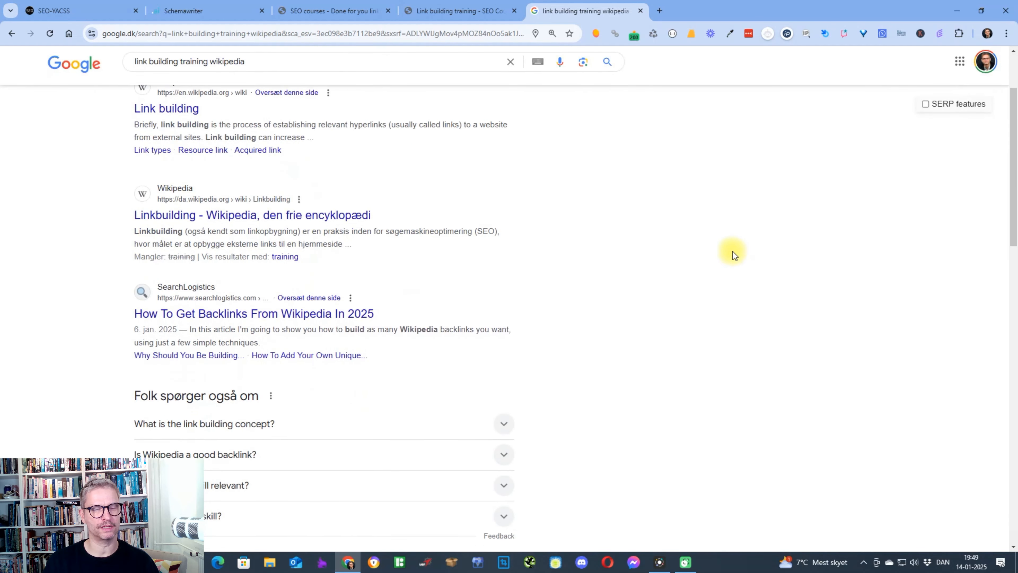
scroll(732, 251, up, 3)
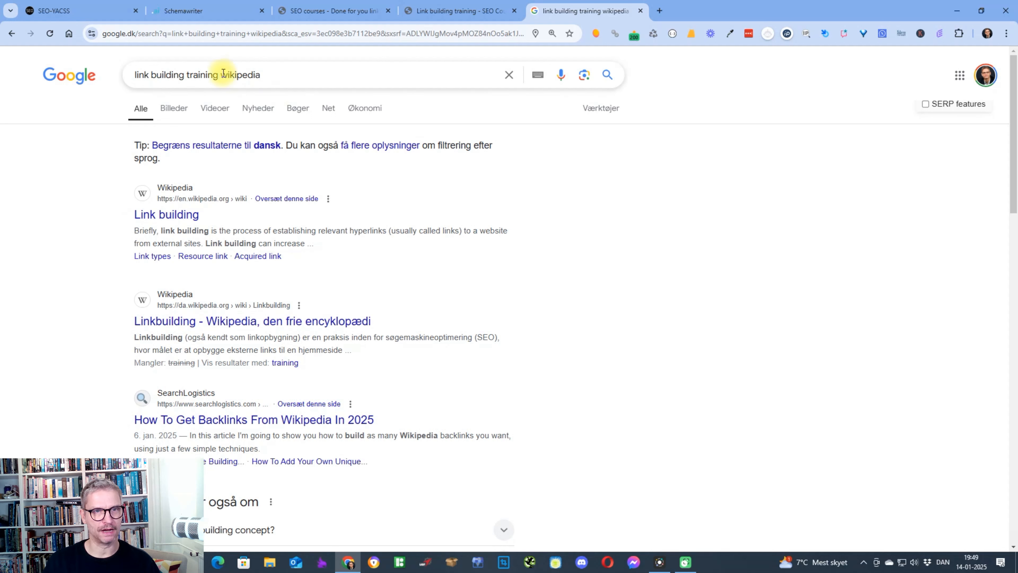
drag(222, 74, 92, 70)
click(730, 232)
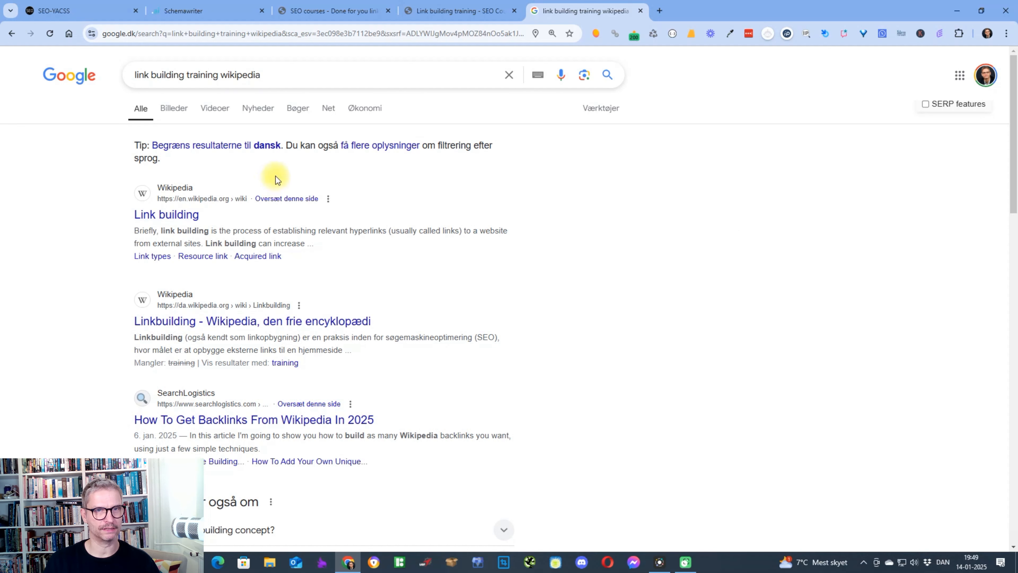
Compare the report's Additional Entities column with the Wikipedia pages in the Google results, ending back on the report.
click(188, 11)
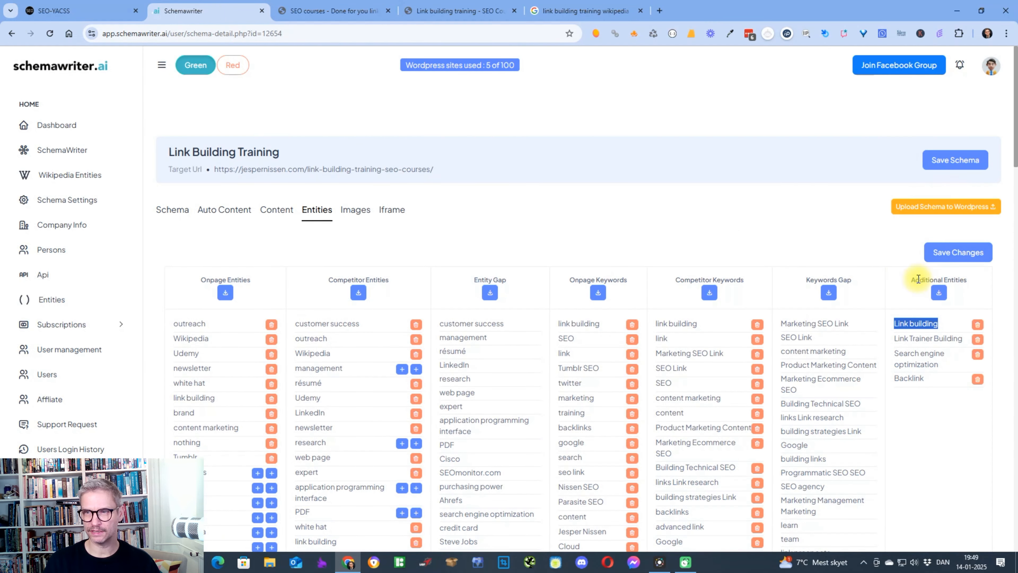
drag(914, 279, 967, 280)
click(561, 11)
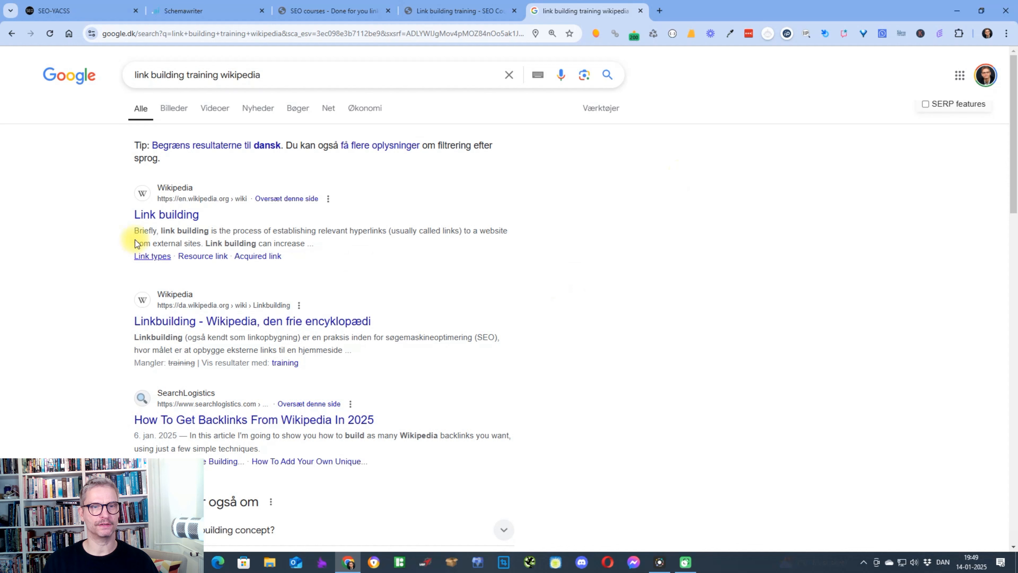
scroll(728, 264, down, 5)
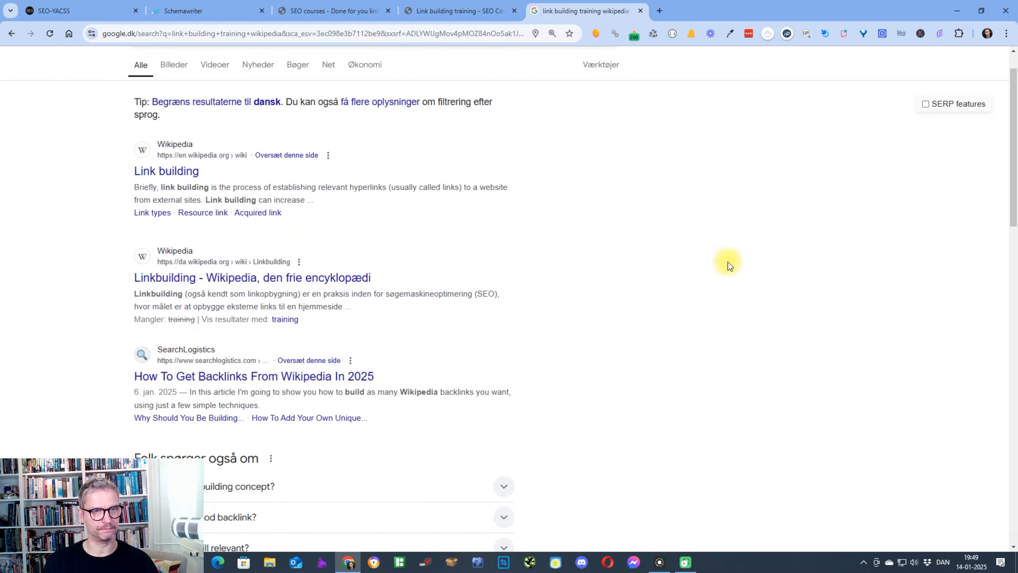
scroll(728, 263, up, 5)
click(210, 12)
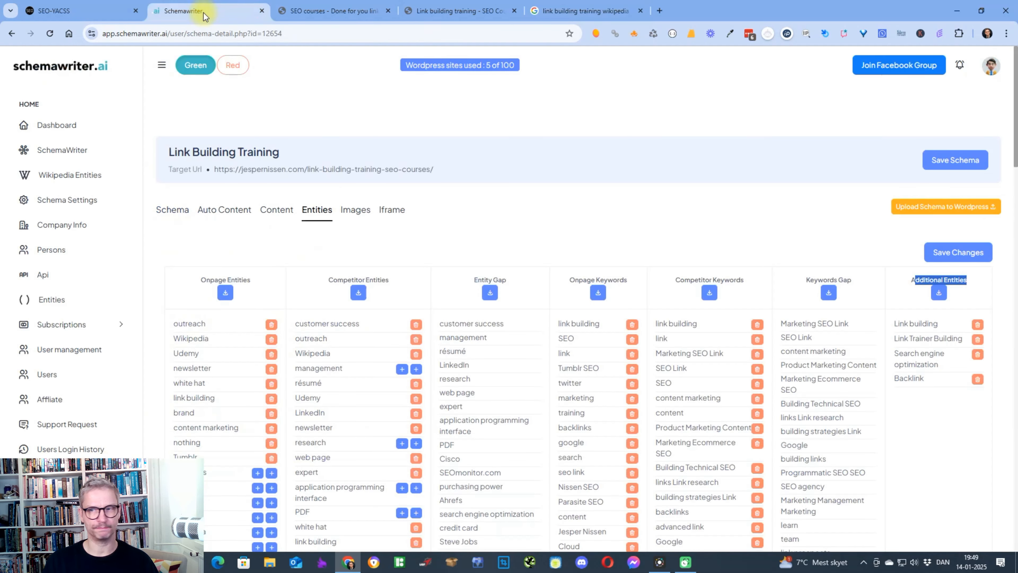